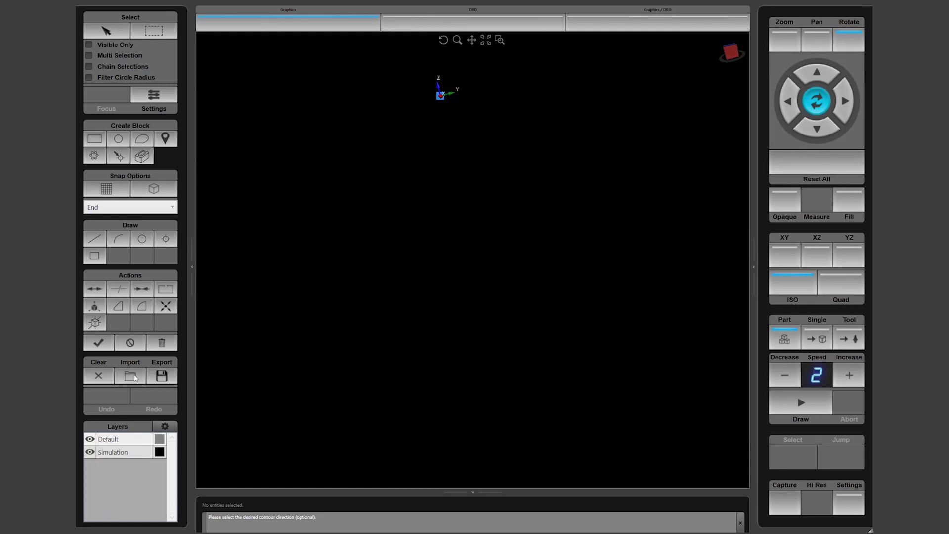
- Import Solid Demo 1.stp and accept the warning that export will be disabled
left_click(135, 378)
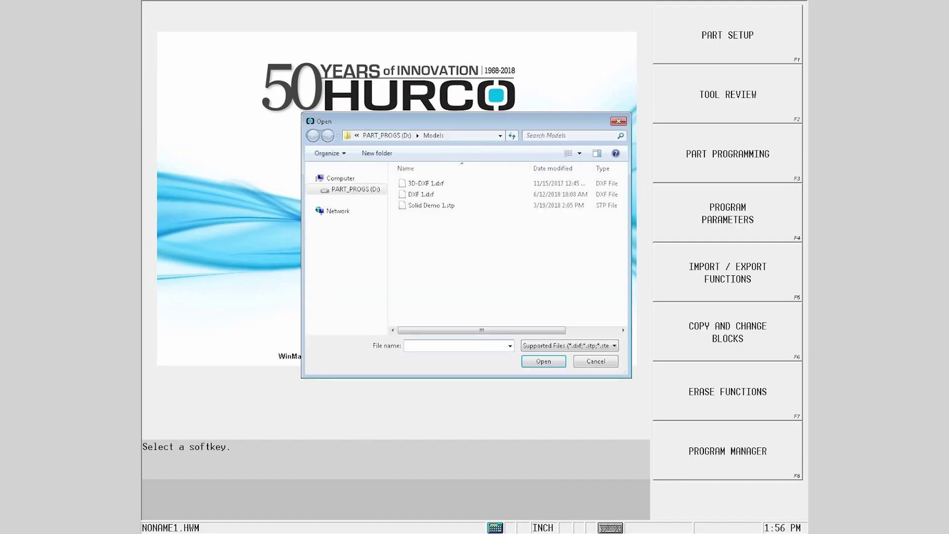
left_click(428, 205)
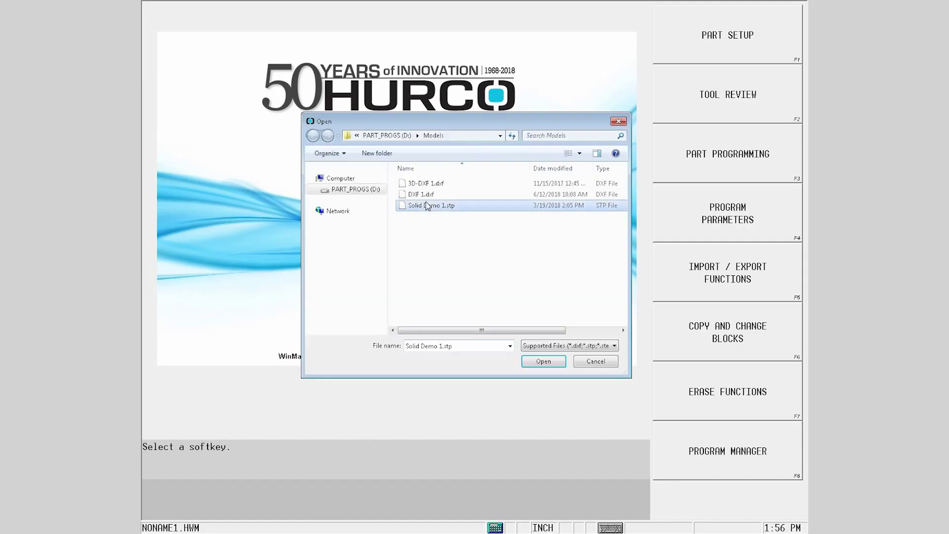
left_click(544, 361)
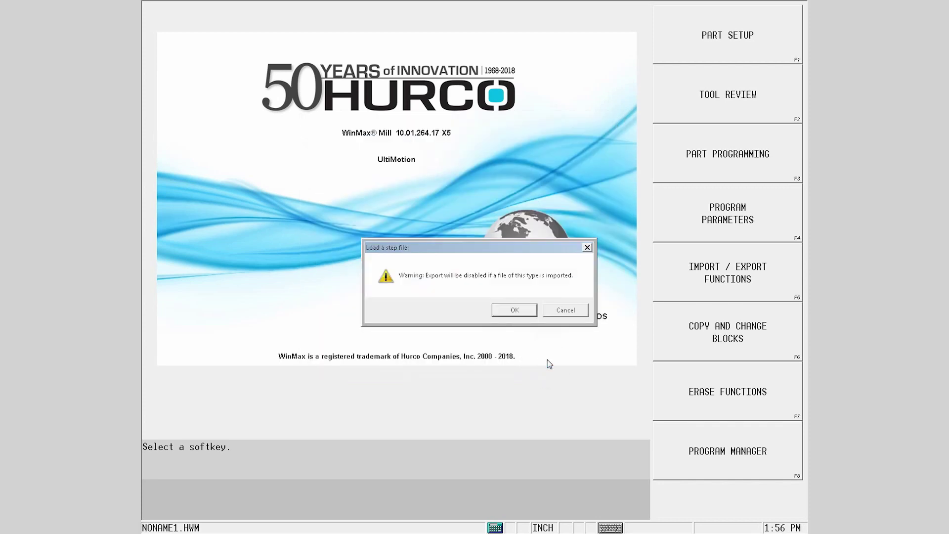
left_click(511, 311)
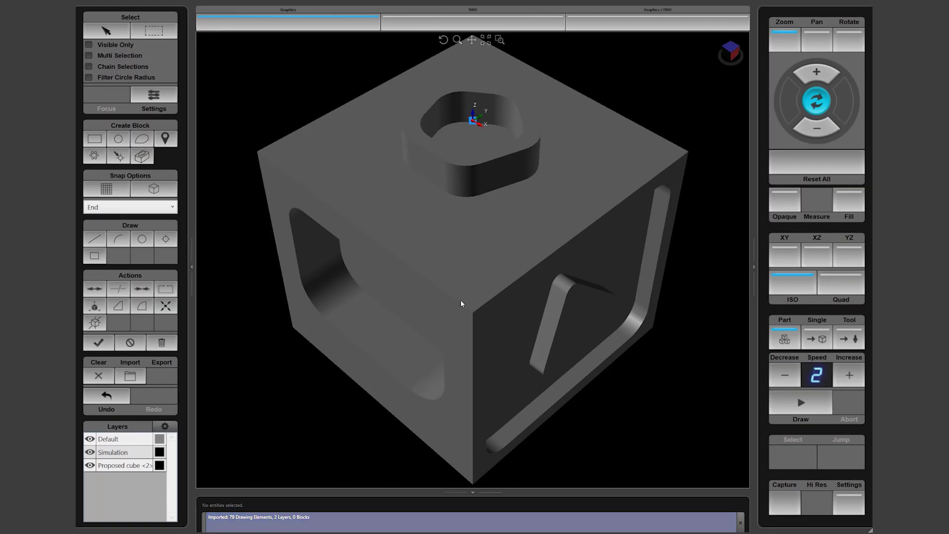
left_click(817, 76)
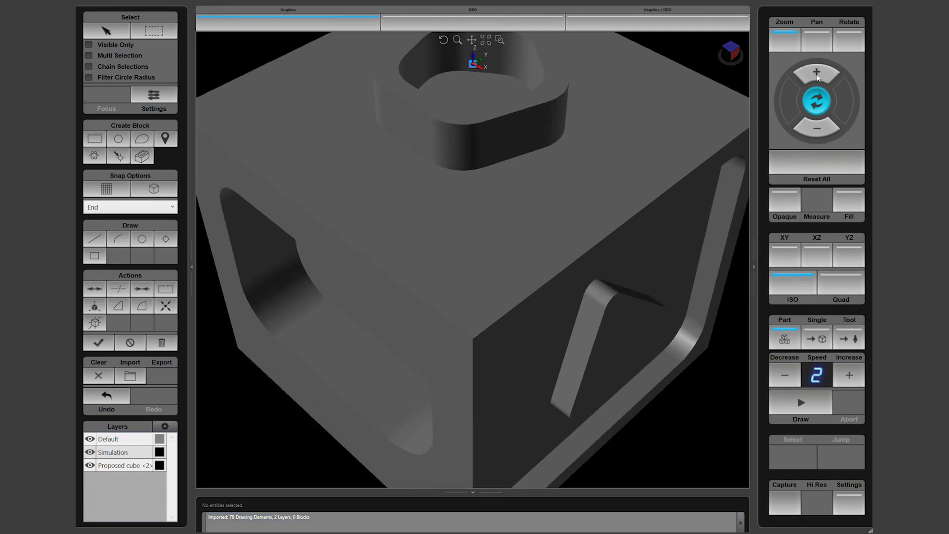
left_click(818, 127)
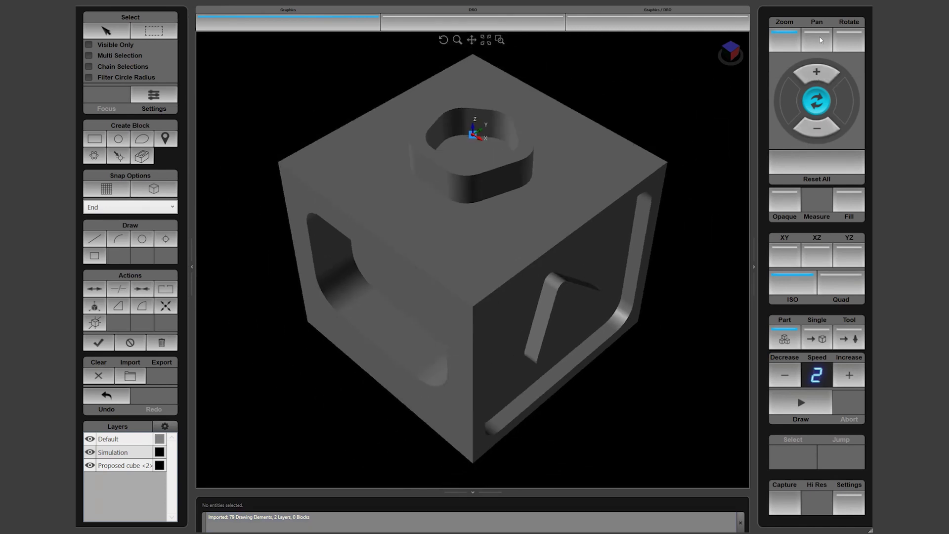
left_click(820, 40)
left_click(845, 101)
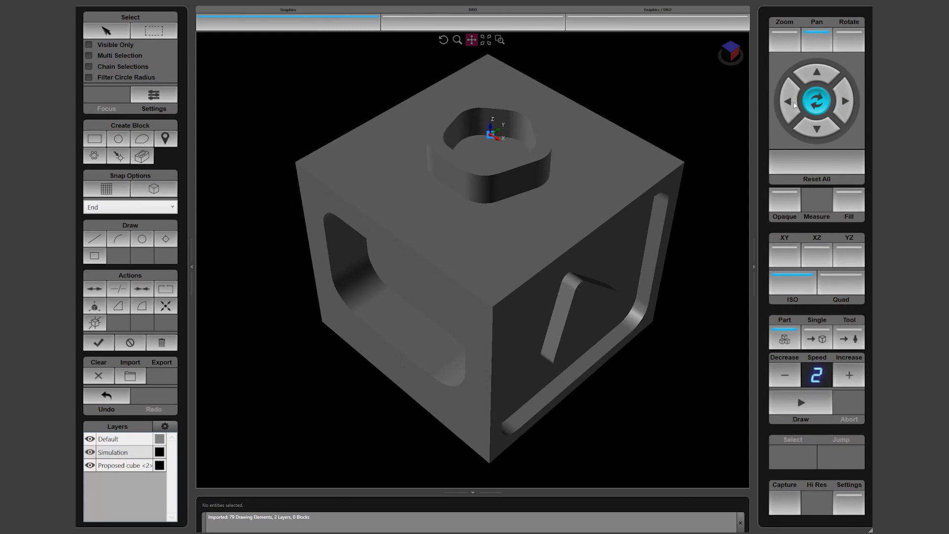
left_click(795, 104)
mouse_move(519, 157)
left_mouse_down()
mouse_move(543, 157)
mouse_move(501, 158)
mouse_move(509, 157)
left_mouse_up()
left_click(851, 44)
mouse_move(583, 155)
left_mouse_down()
mouse_move(510, 208)
mouse_move(545, 153)
mouse_move(566, 174)
mouse_move(576, 171)
left_mouse_up()
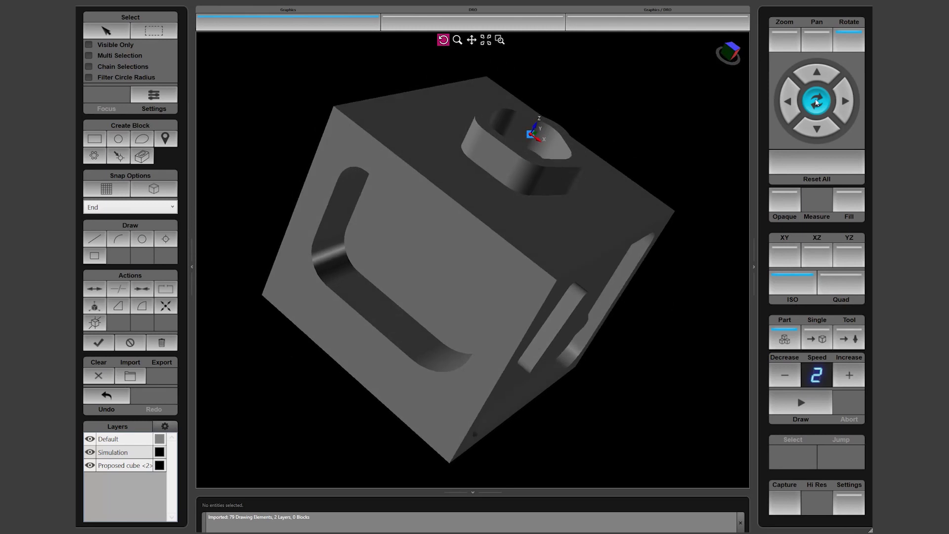
left_click(817, 103)
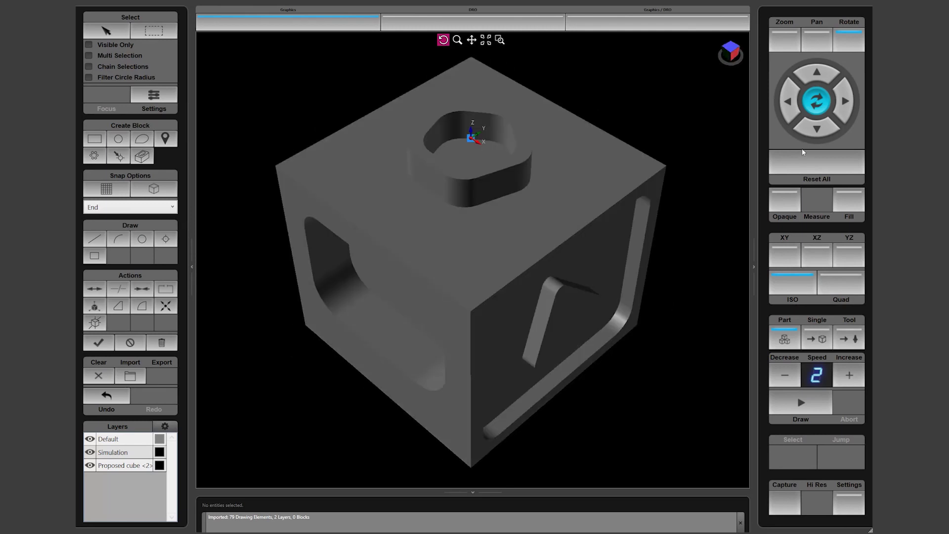
left_click(457, 41)
mouse_move(416, 84)
left_mouse_down()
mouse_move(468, 121)
mouse_move(414, 102)
left_mouse_up()
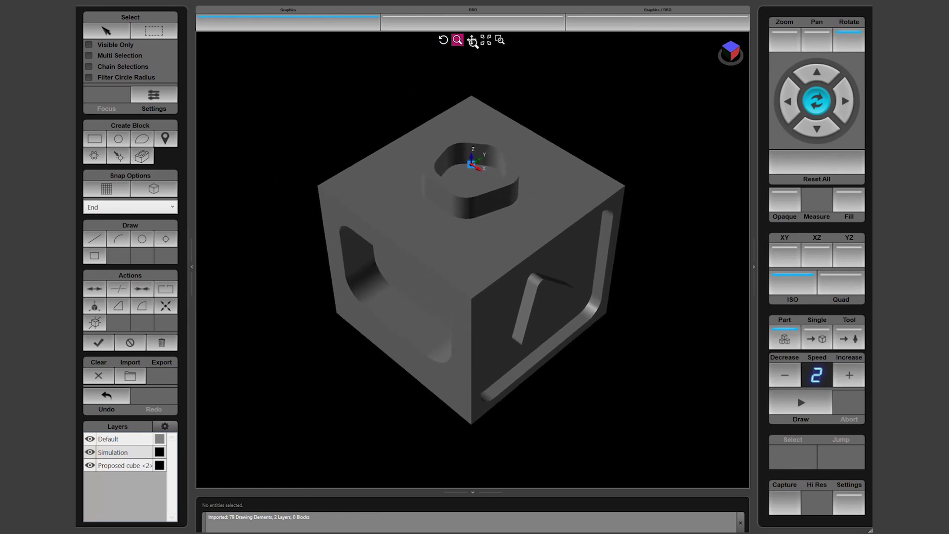
left_click(472, 41)
left_click_drag(451, 139, 468, 99)
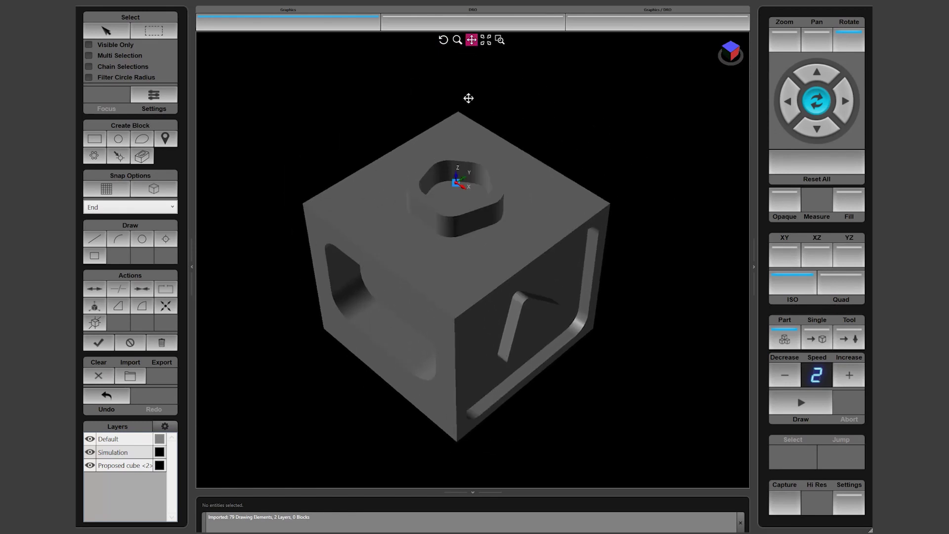
left_click(500, 40)
left_click_drag(406, 152, 511, 196)
left_click(486, 41)
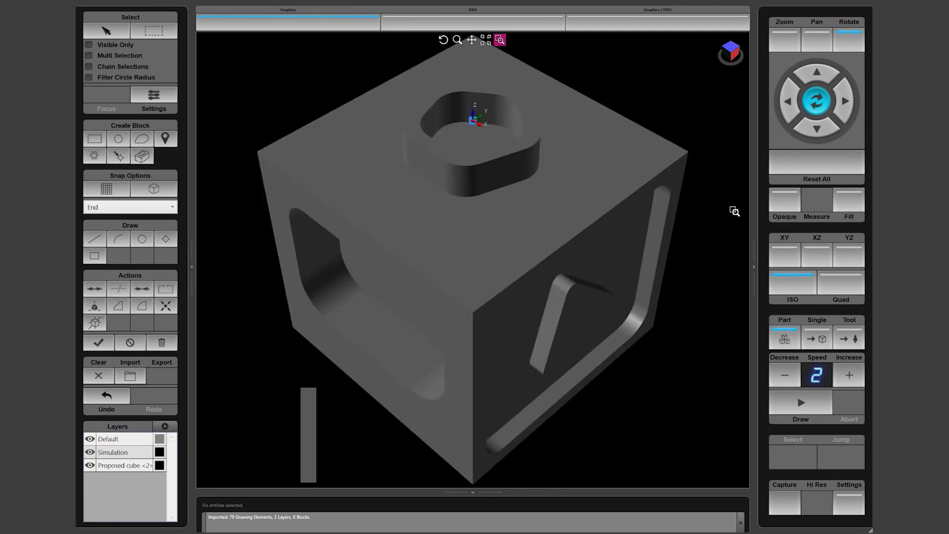
left_click(790, 265)
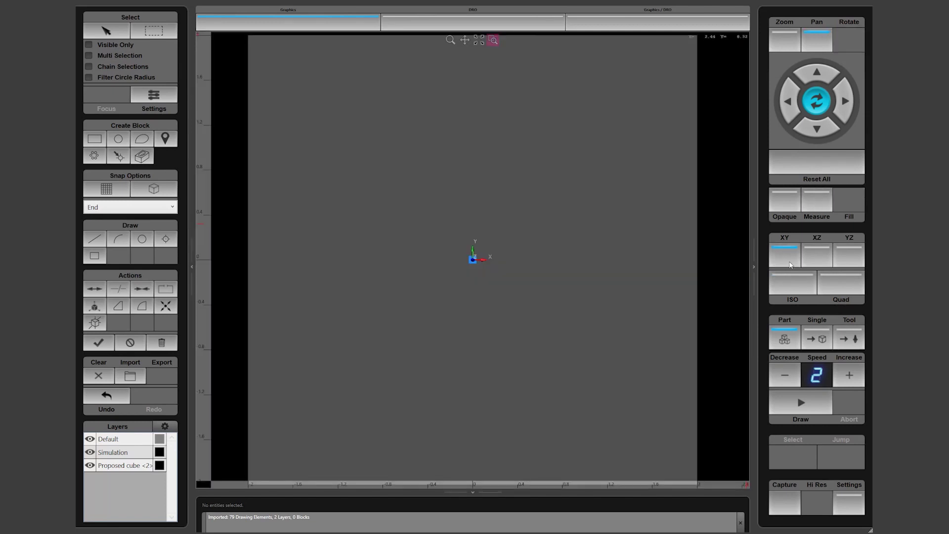
left_click(820, 259)
left_click(847, 262)
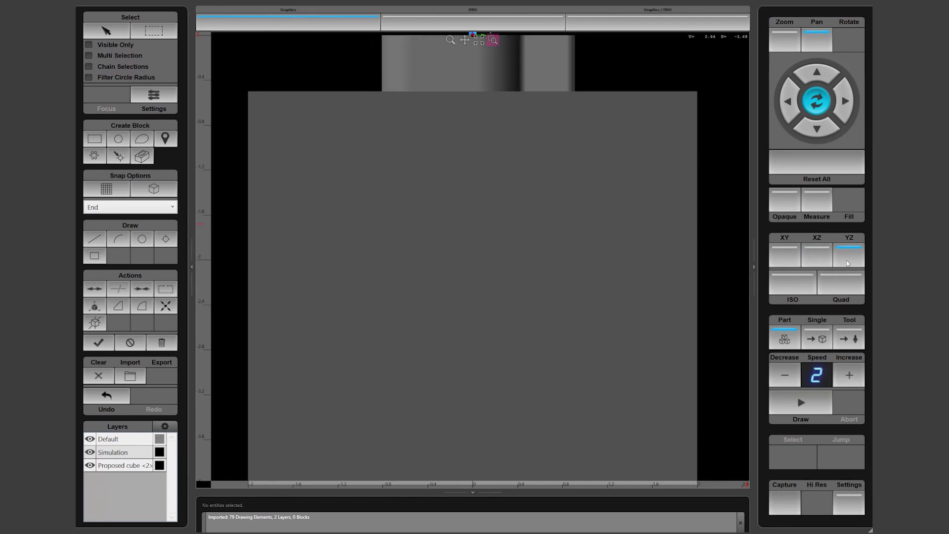
left_click(797, 284)
left_click(848, 283)
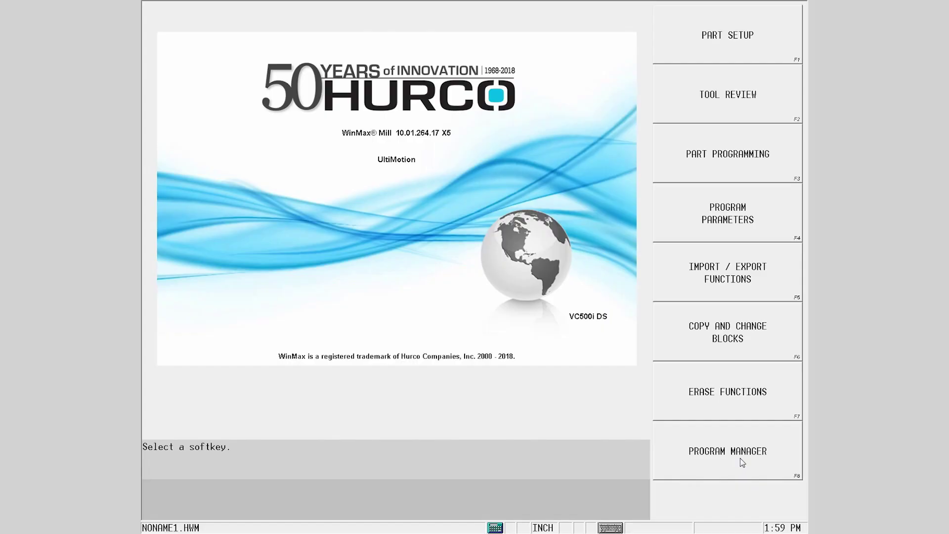
- Save the part program as 'sample solids' from the Program Manager
left_click(740, 458)
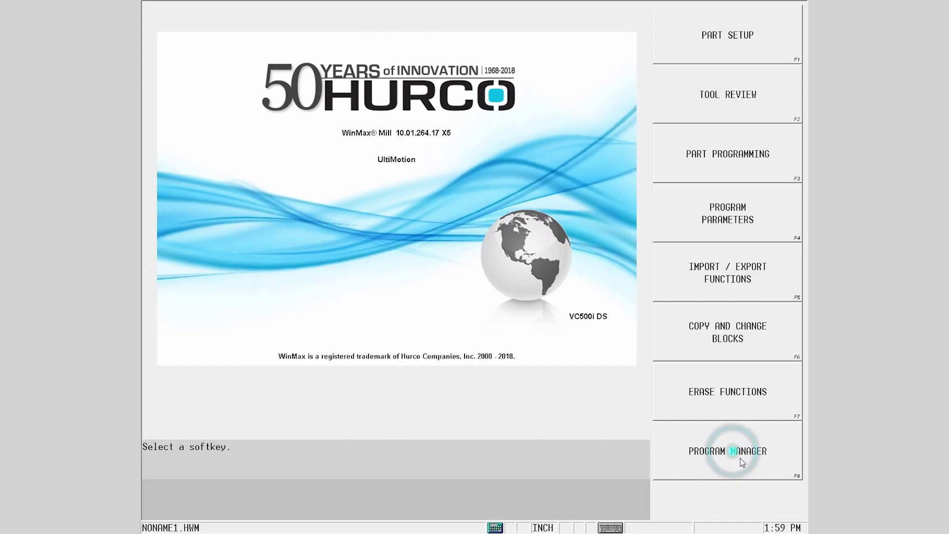
key("F1")
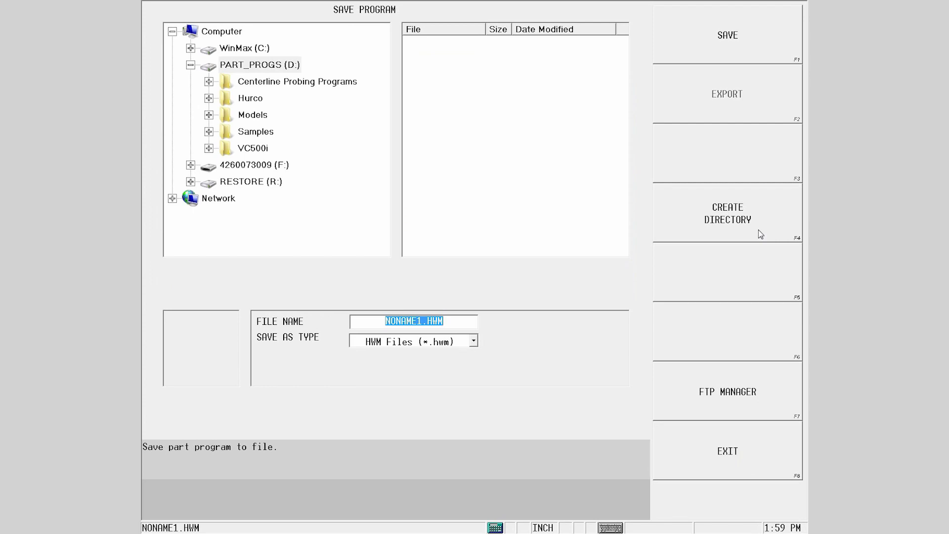
type("sample solids")
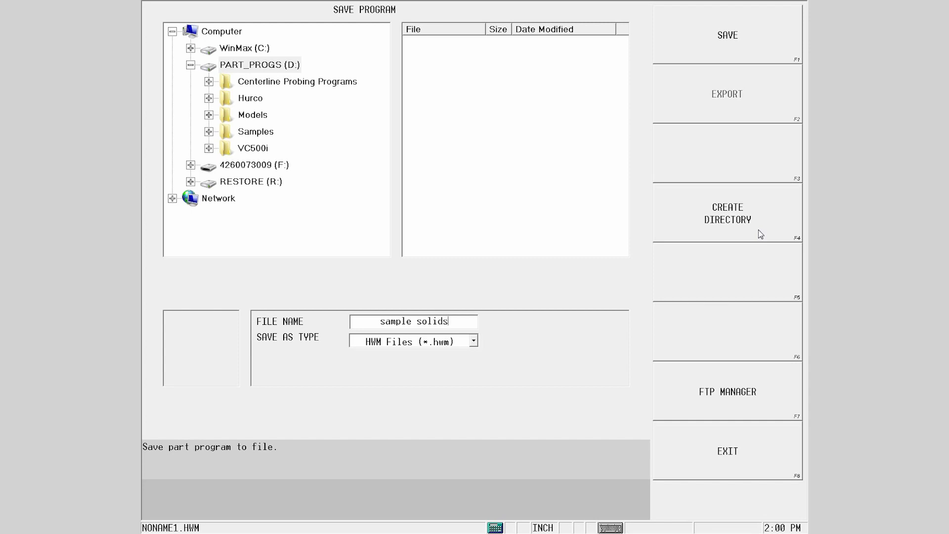
key("Return")
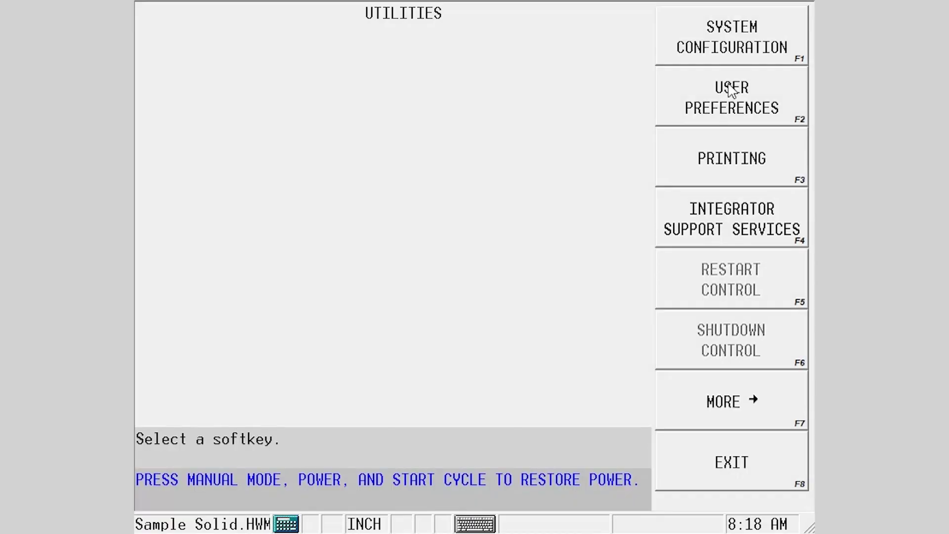
- In Conversational Settings, leave Import DXF/3D Blocks Before Selection set to NO
left_click(731, 91)
left_click(730, 92)
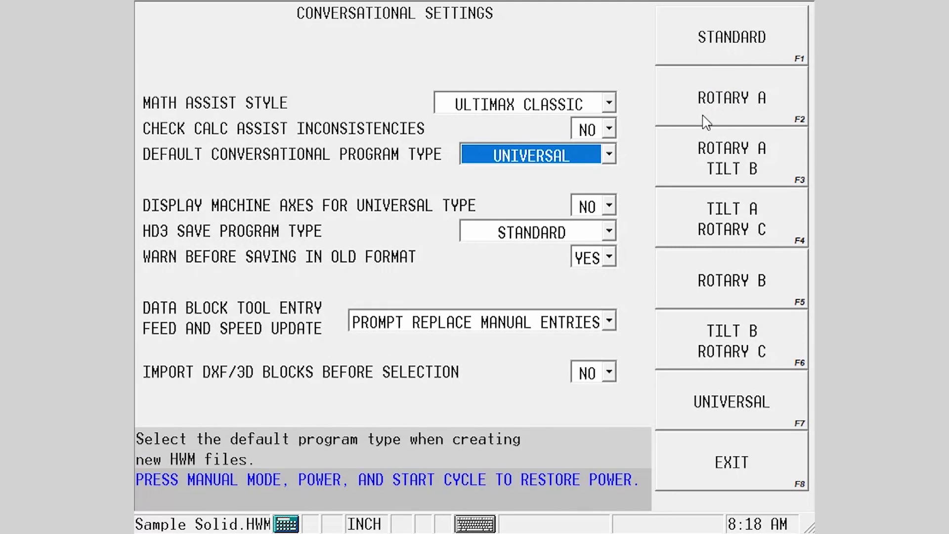
left_click(609, 374)
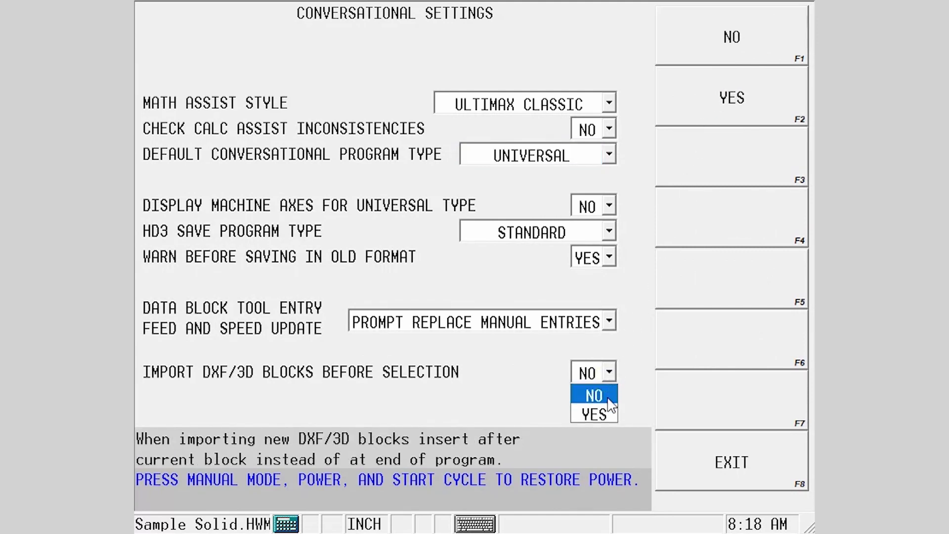
left_click(628, 356)
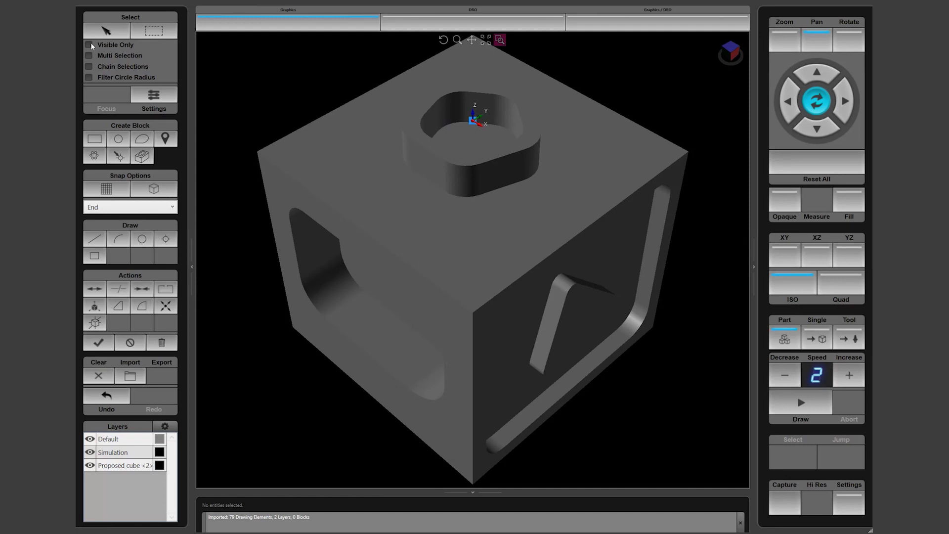
- Switch to visible-only, single-entity picking and select the top pocket's floor
left_click(90, 45)
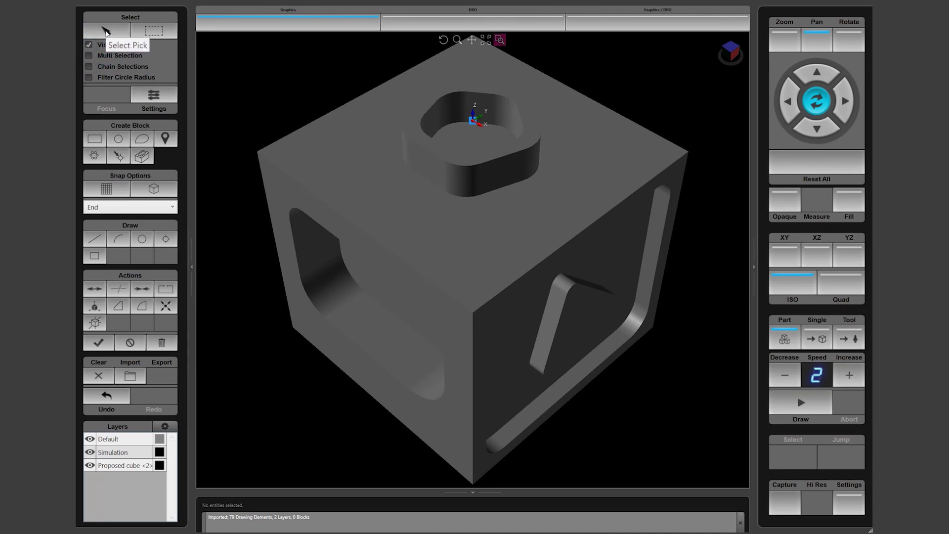
left_click(106, 33)
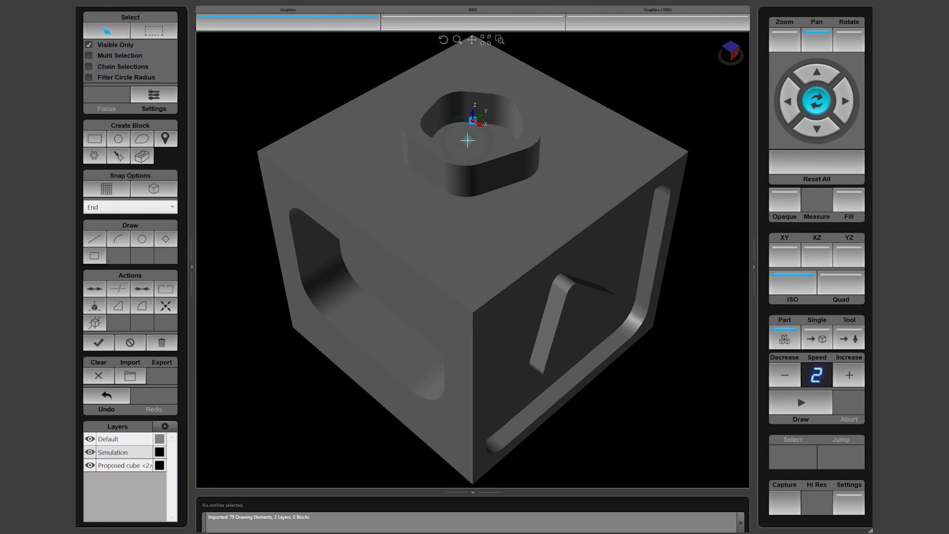
left_click(467, 140)
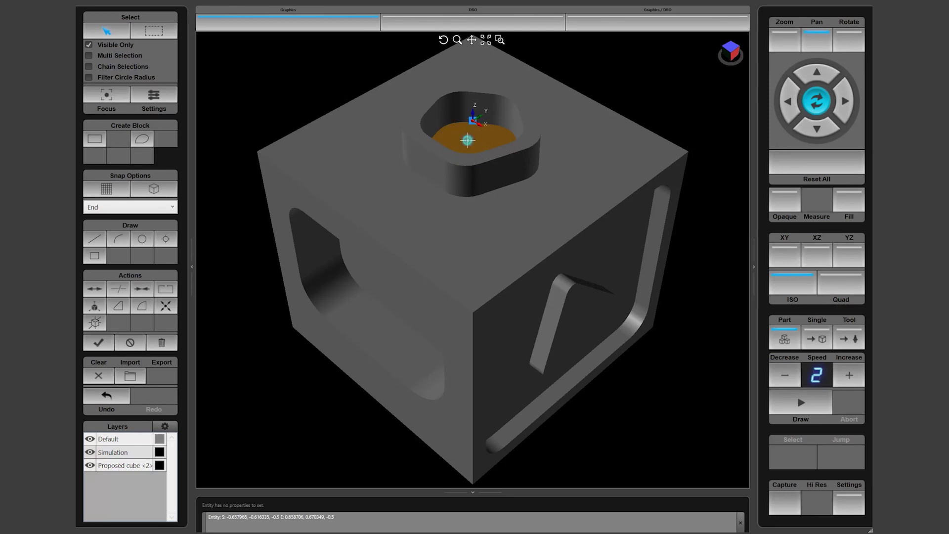
- Create a contour block from it with Z start at the top rim and adjusted cutting direction
left_click(143, 140)
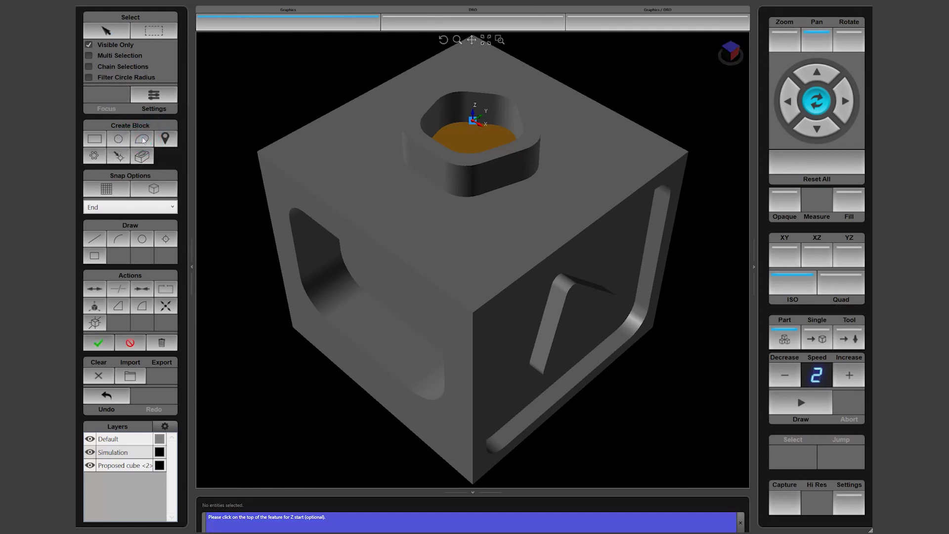
left_click(410, 127)
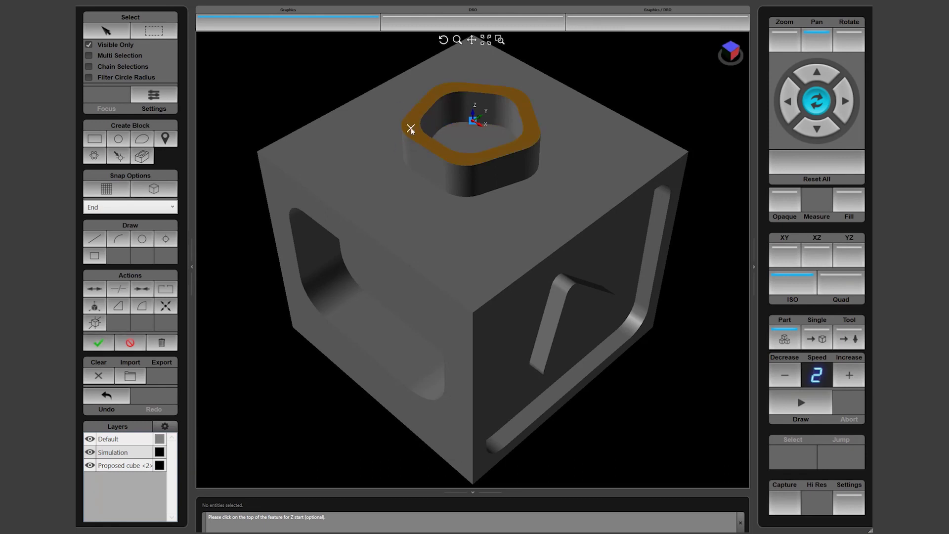
left_click(97, 344)
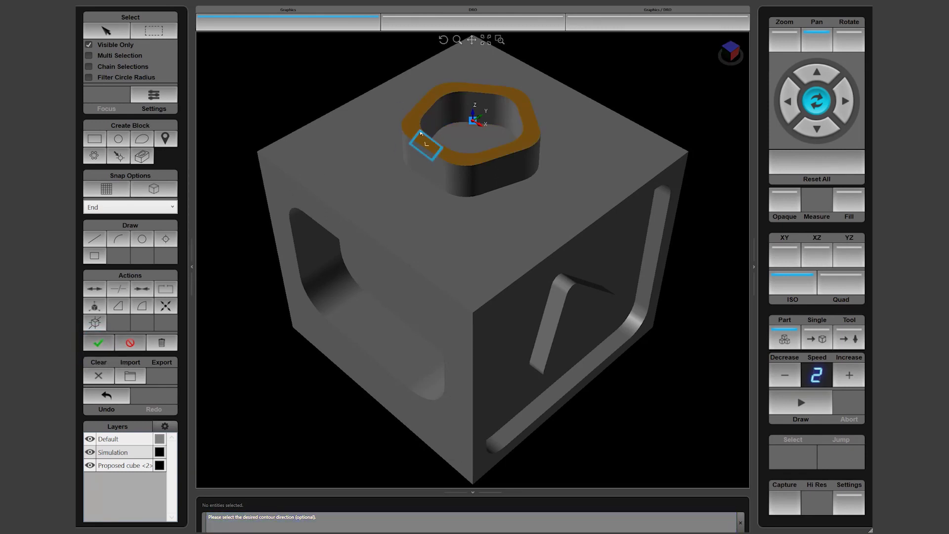
left_click(444, 140)
left_click(444, 139)
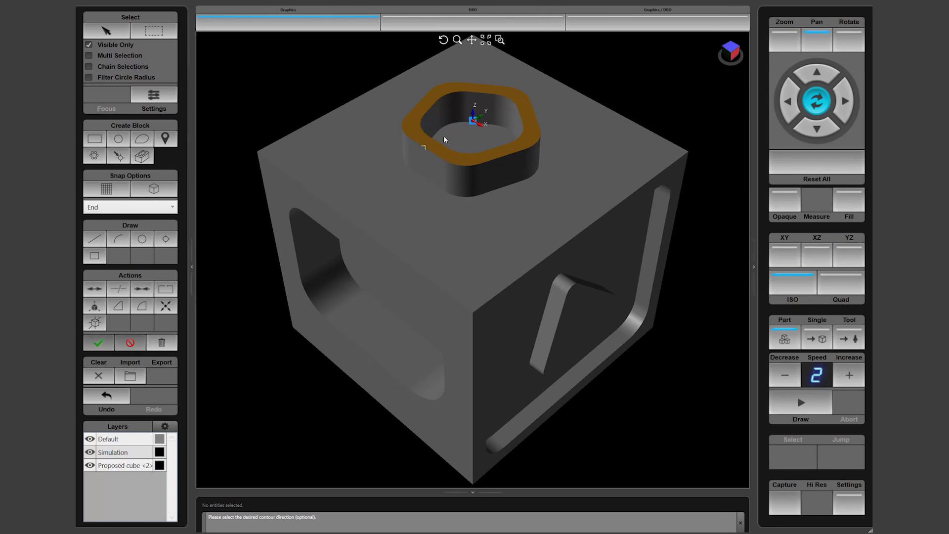
left_click(97, 344)
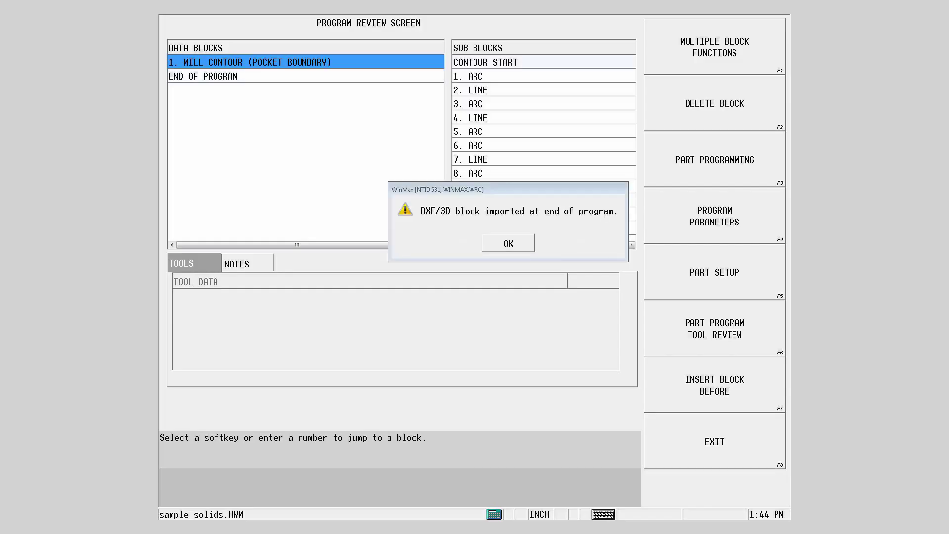
- Give block 1 tool 1017 (0.25 end mill) and a 30.0 plunge feed
left_click(505, 241)
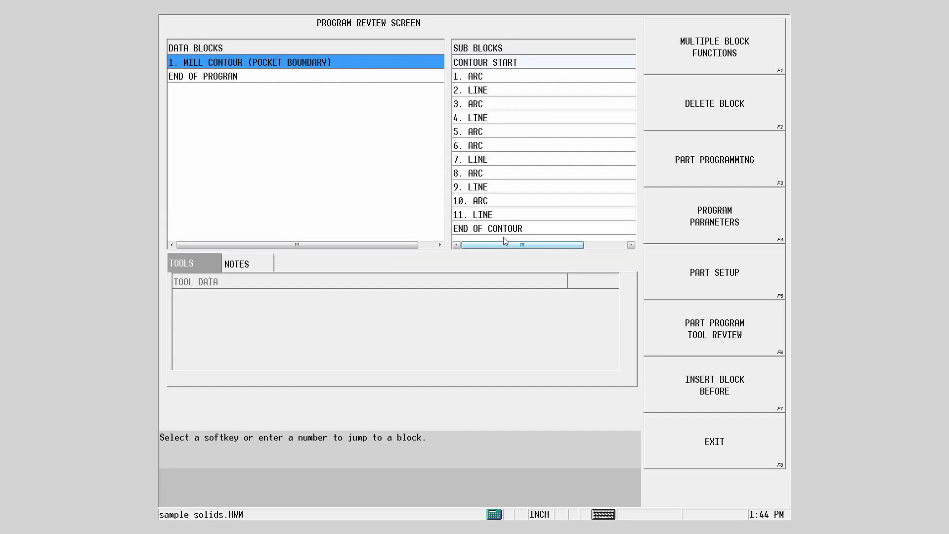
key("Return")
left_click(465, 254)
type("1")
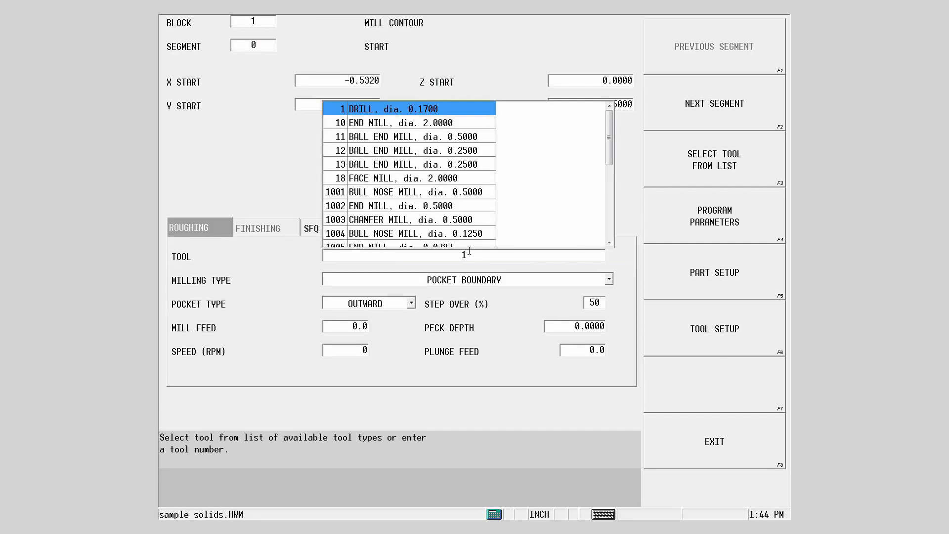
type("017")
key("Return")
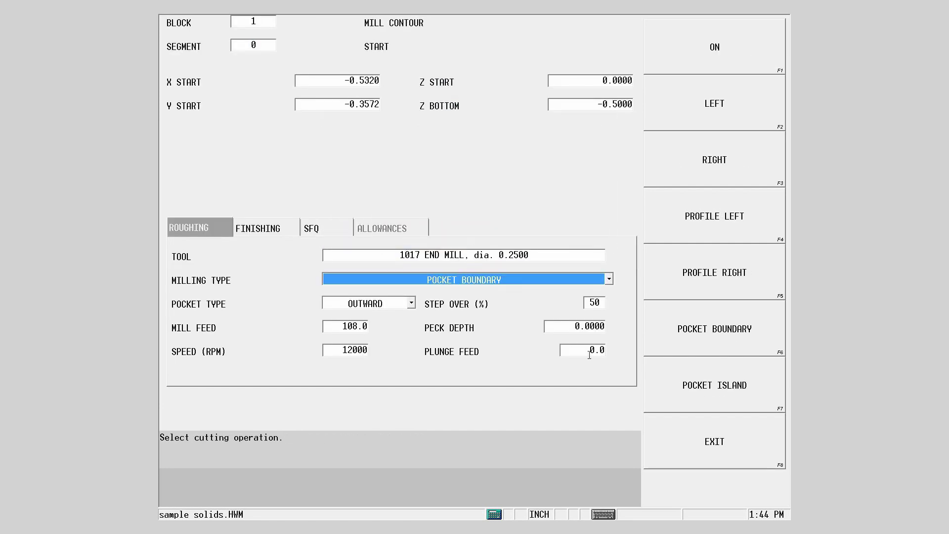
left_click(589, 352)
type("30")
key("Return")
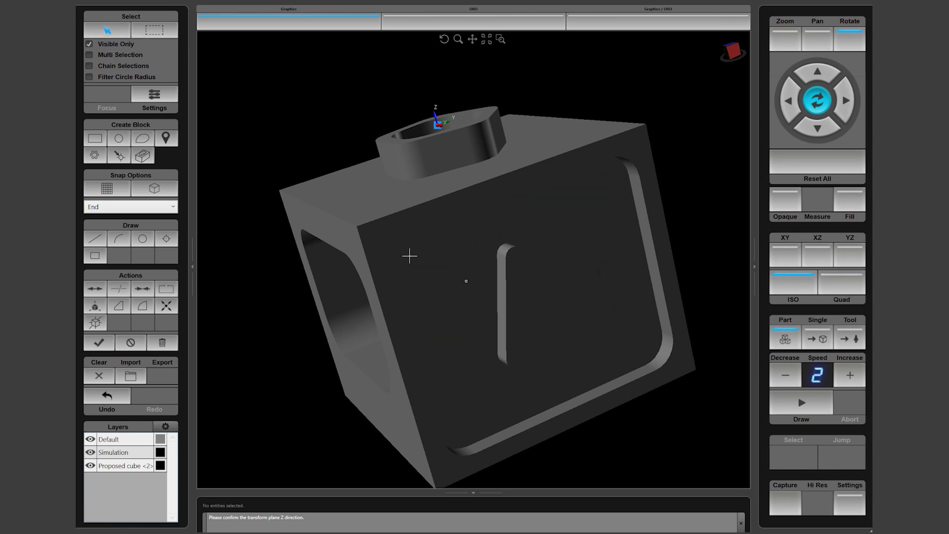
- Create contour blocks for the front pocket and island, Z start on the triangle top, direction flipped
left_click(463, 294)
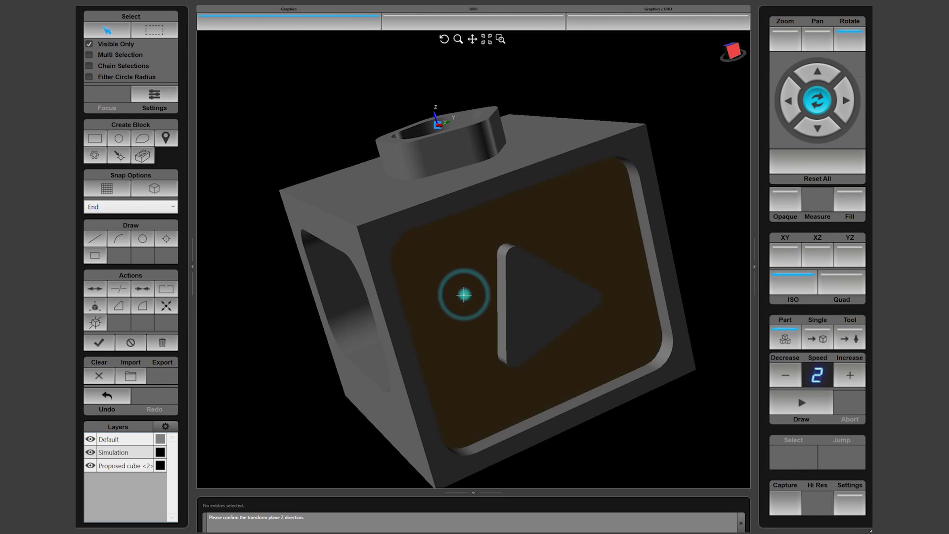
left_click(143, 139)
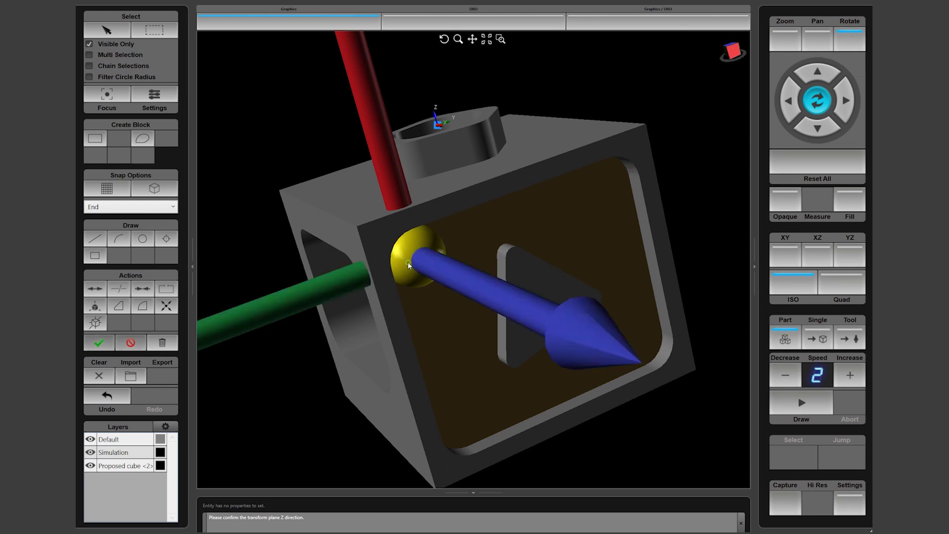
left_click(100, 343)
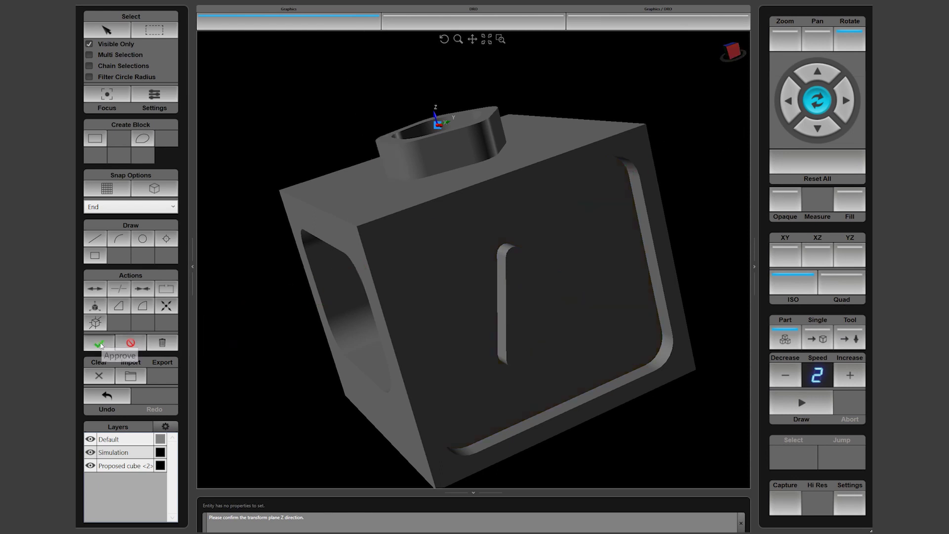
left_click(539, 320)
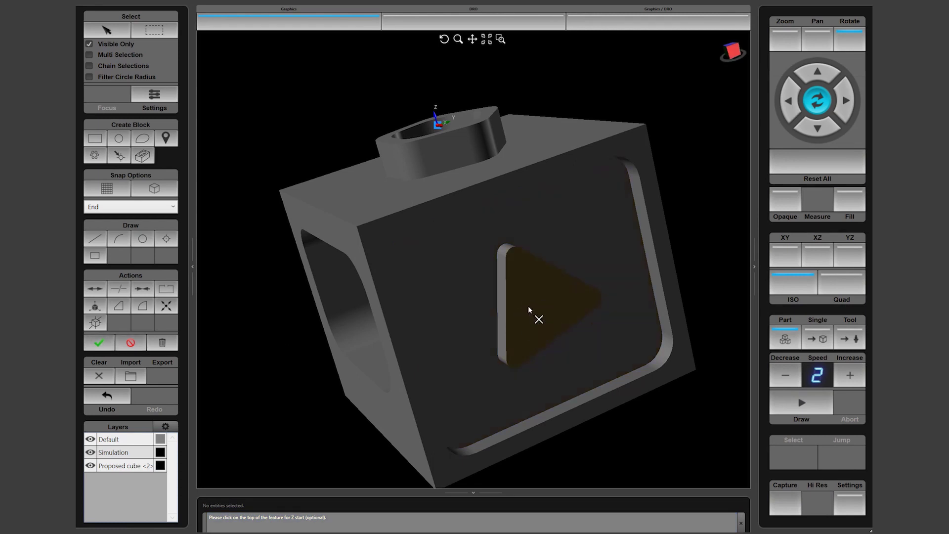
left_click(100, 342)
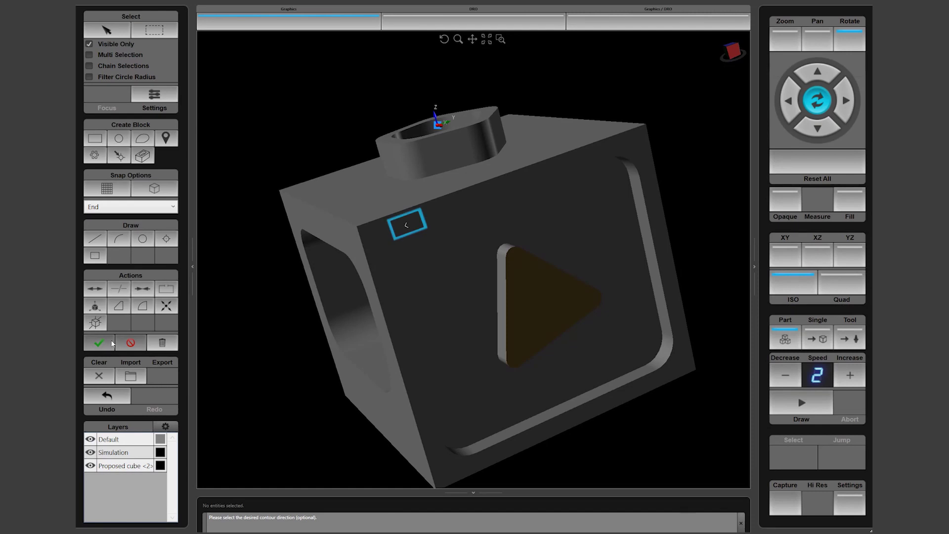
left_click(462, 303)
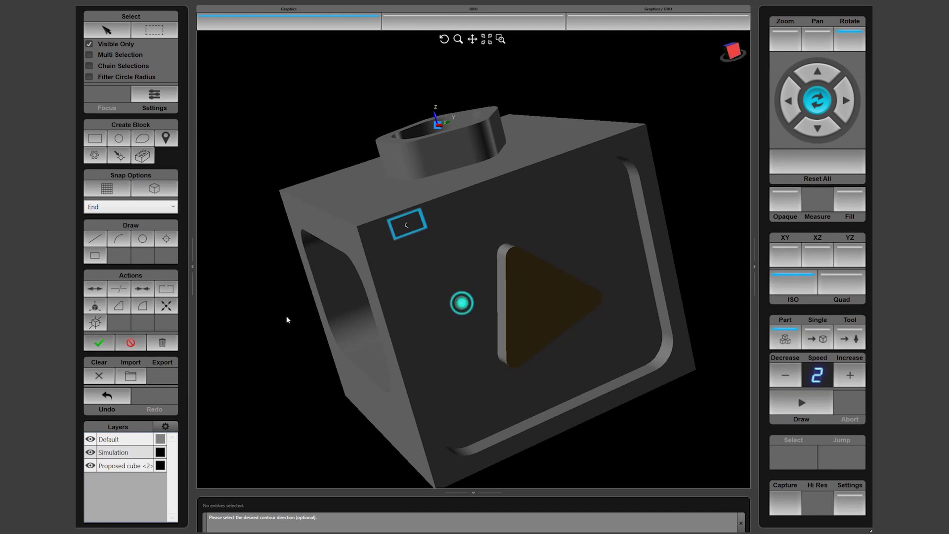
left_click(99, 343)
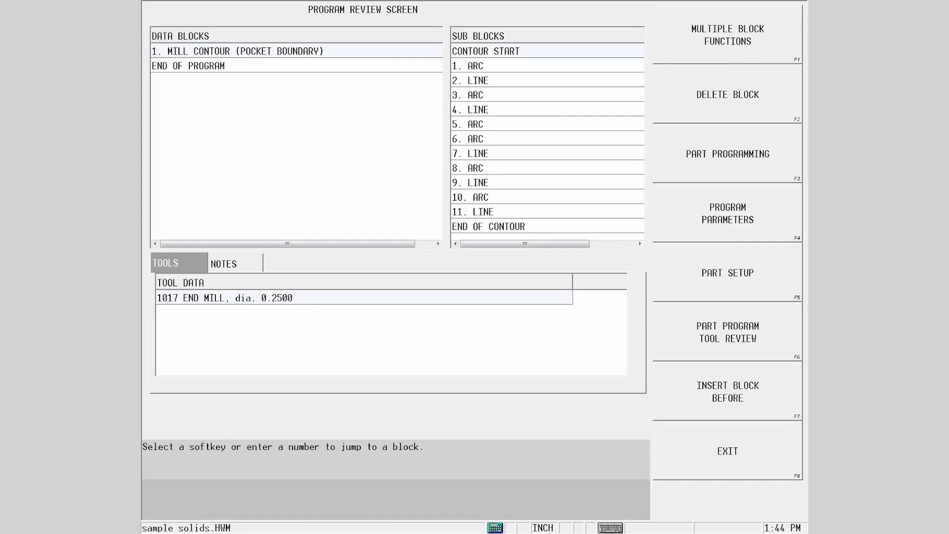
- Dismiss the import notice and open Transform Plane block 2 for review
key("Return")
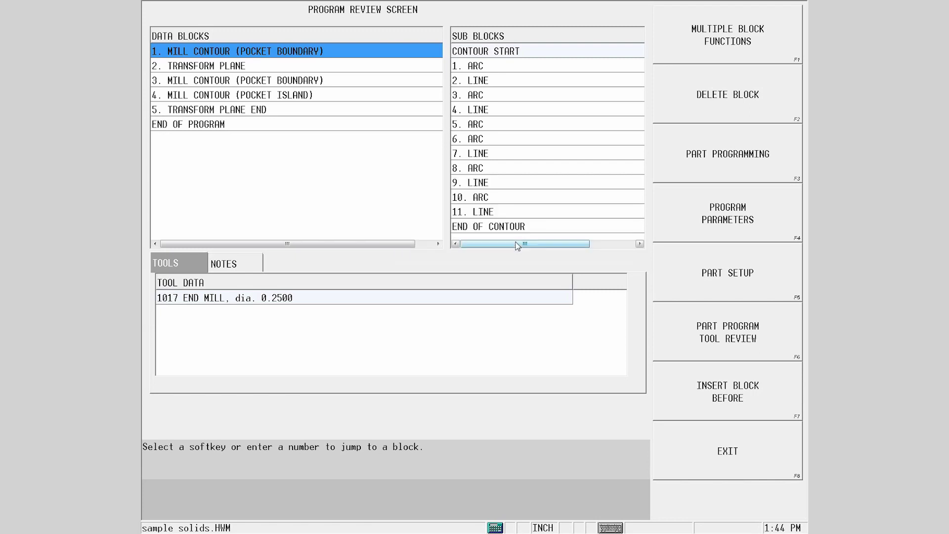
left_click(309, 67)
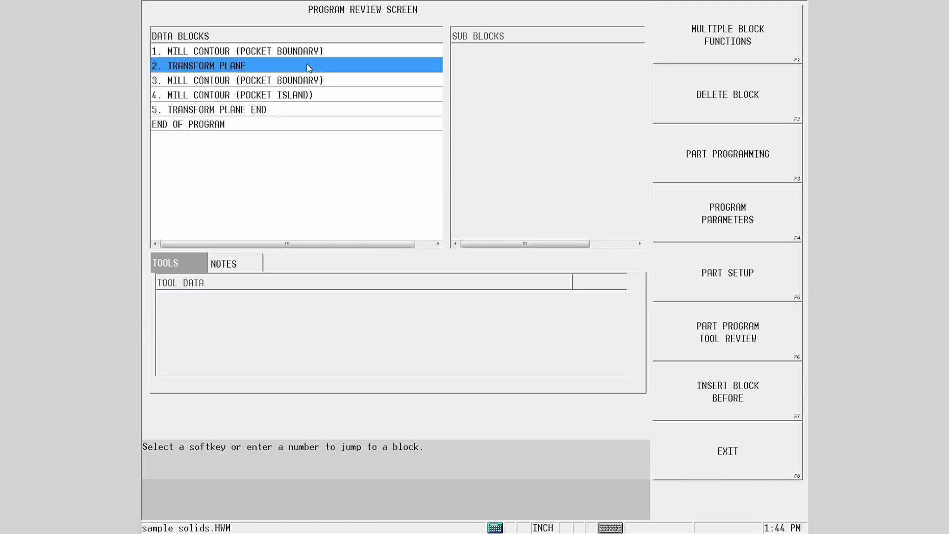
double_click(309, 67)
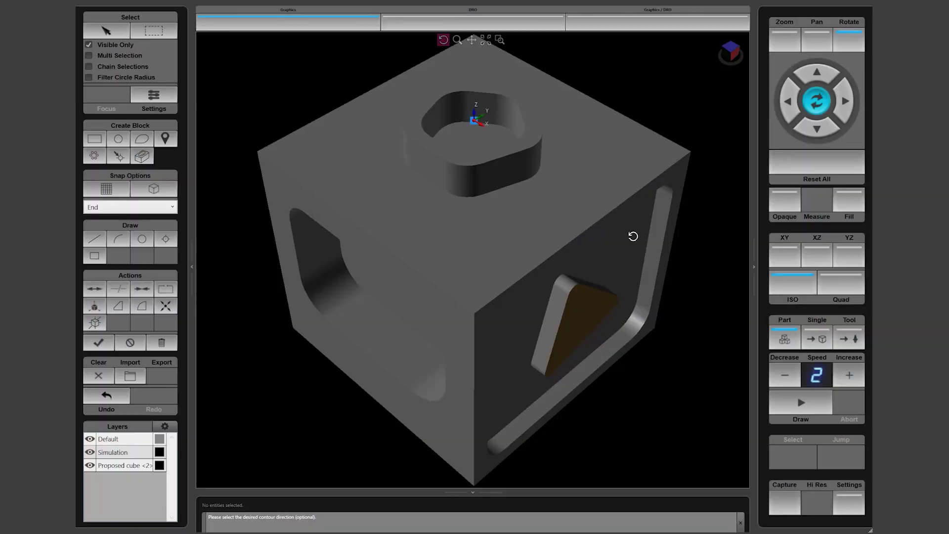
- Multi-select the six-hole face's holes and create a Location Holes block with Z pointing outward
left_click_drag(632, 235, 504, 296)
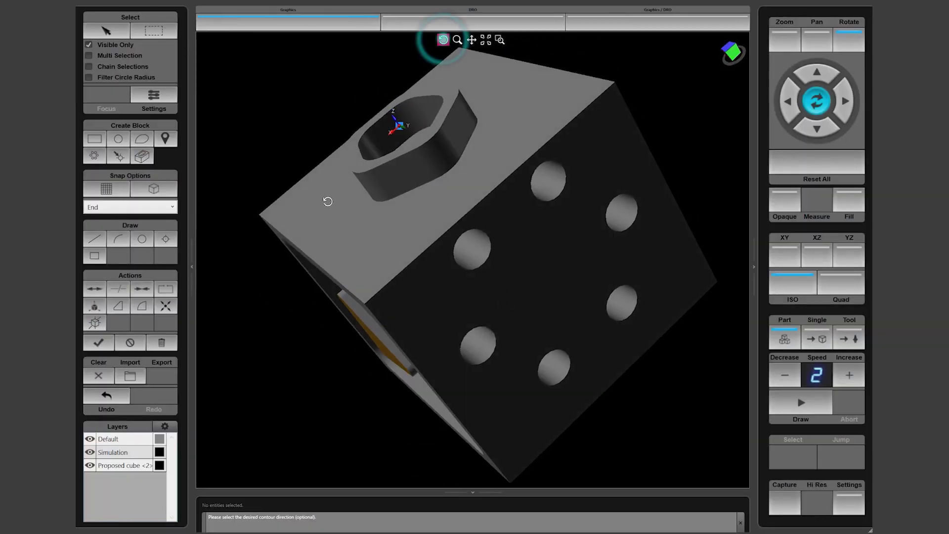
left_click(89, 55)
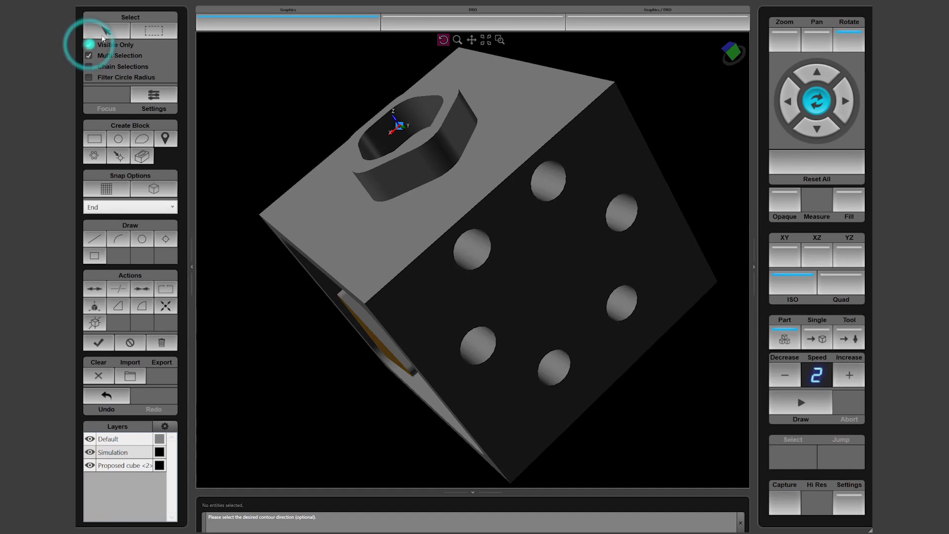
left_click(474, 255)
left_click(548, 182)
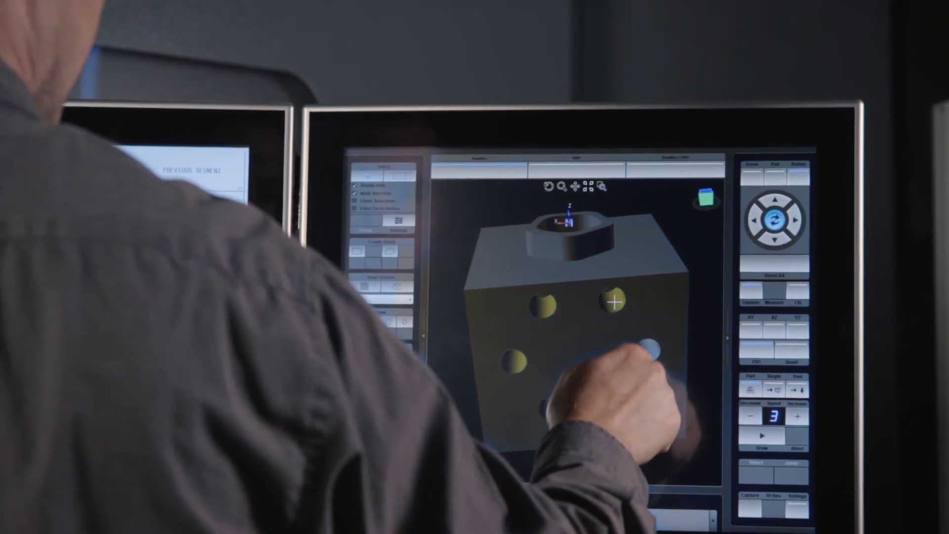
left_click(548, 406)
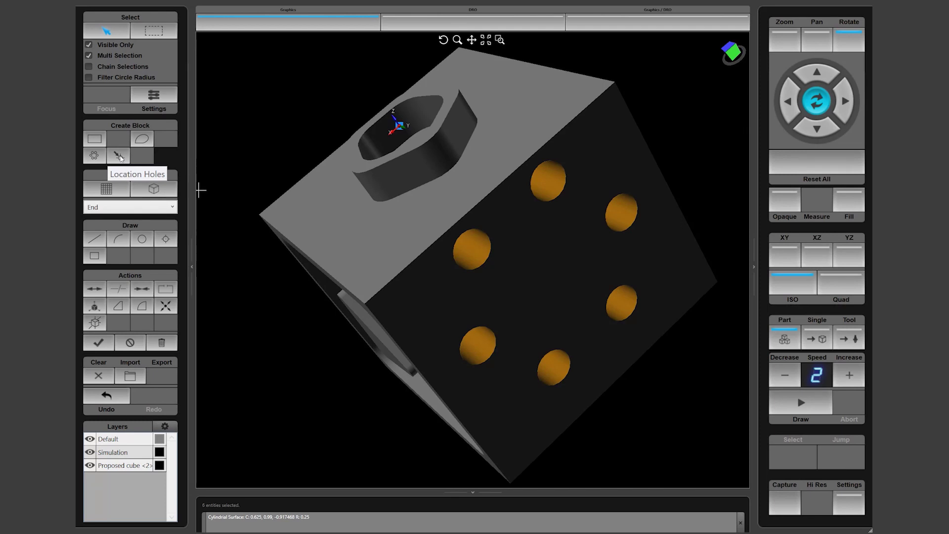
left_click(120, 156)
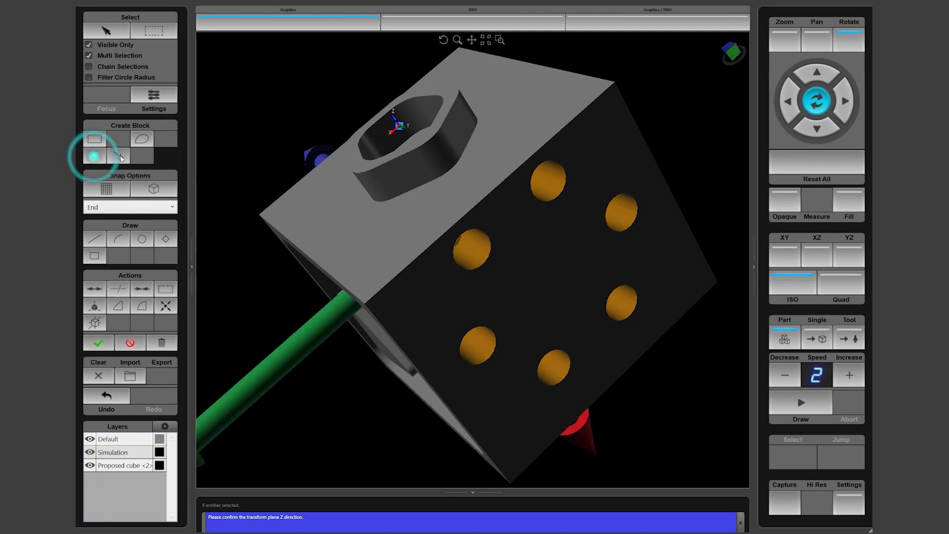
left_click(335, 319)
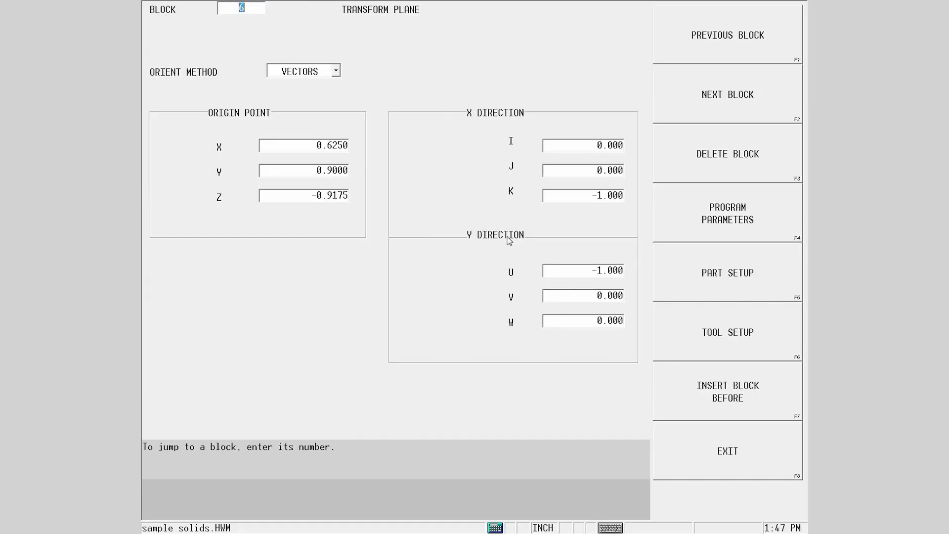
- Step past the plane and pattern locations and assign drill tool 4 to the holes block
key("F2")
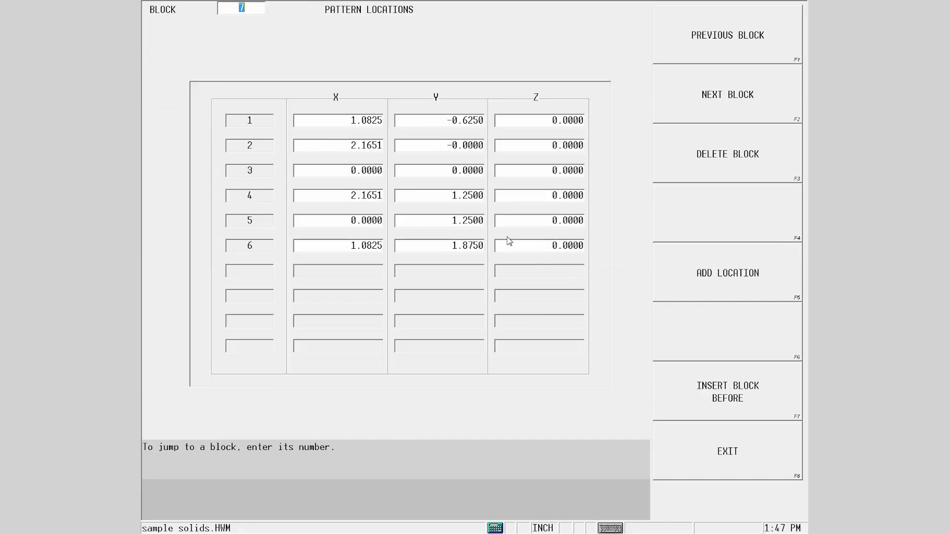
key("F2")
left_click(462, 253)
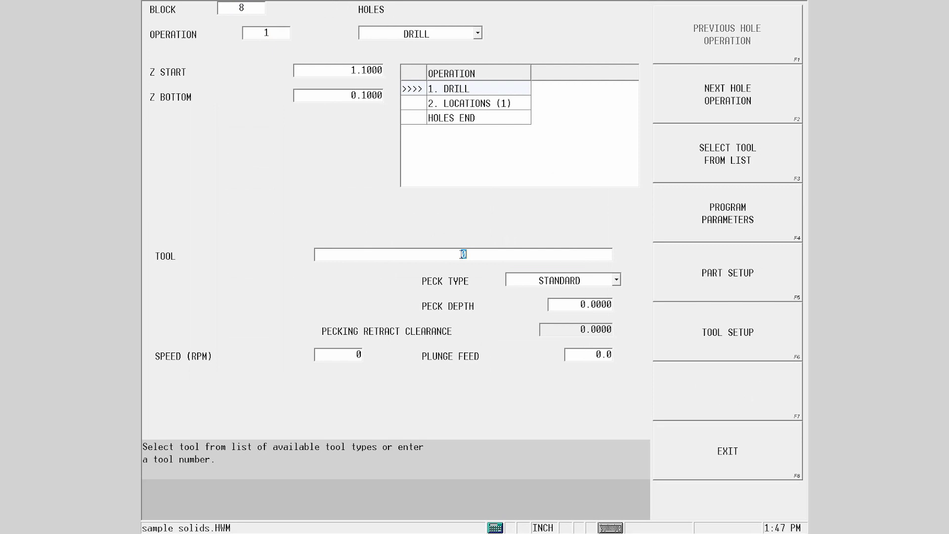
type("4")
key("Return")
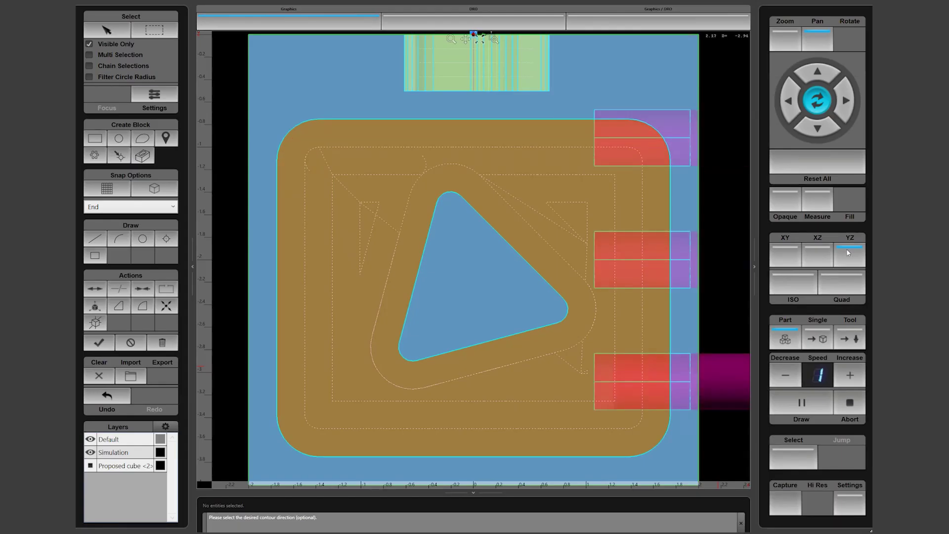
left_click_drag(643, 316, 513, 279)
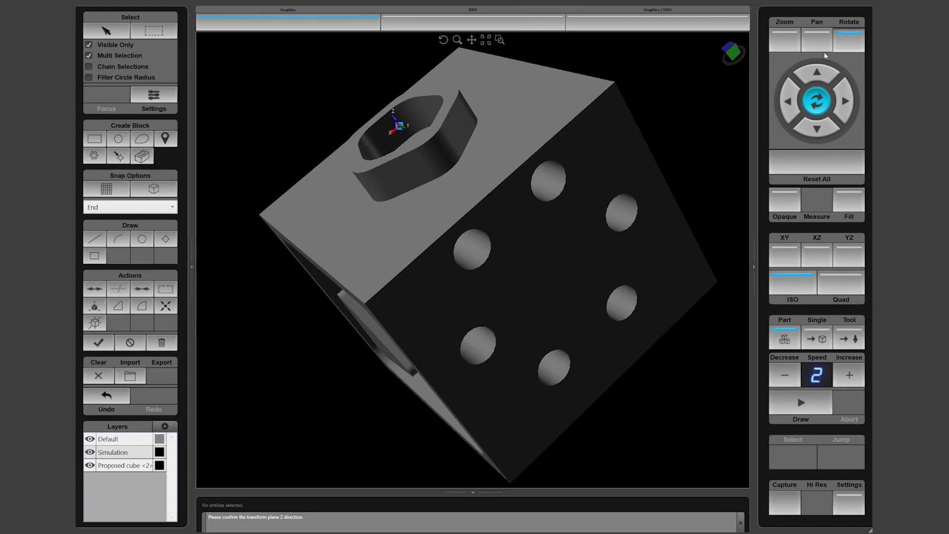
- Pick the large side pocket's outer edge and create a contour block, Z start at the face top
left_click(850, 44)
left_click_drag(529, 290, 423, 319)
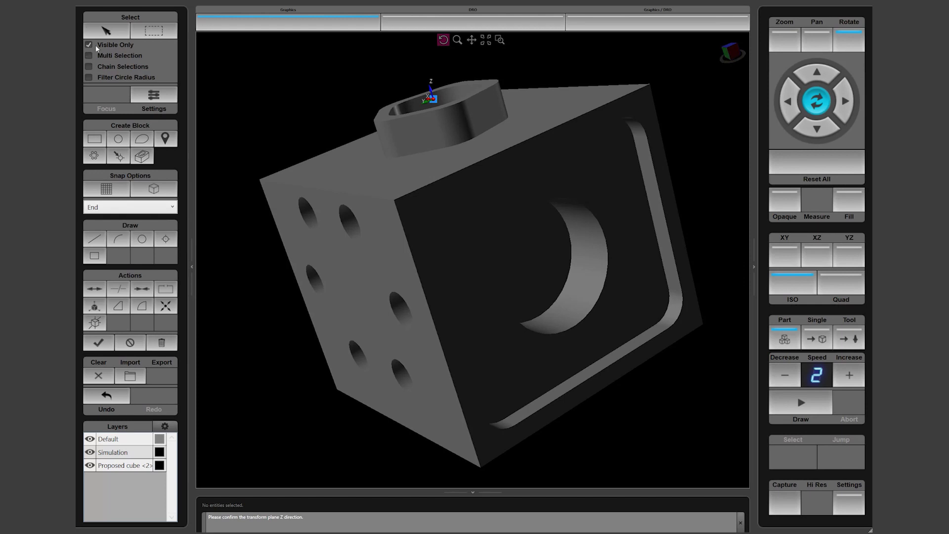
left_click(111, 34)
left_click(608, 171)
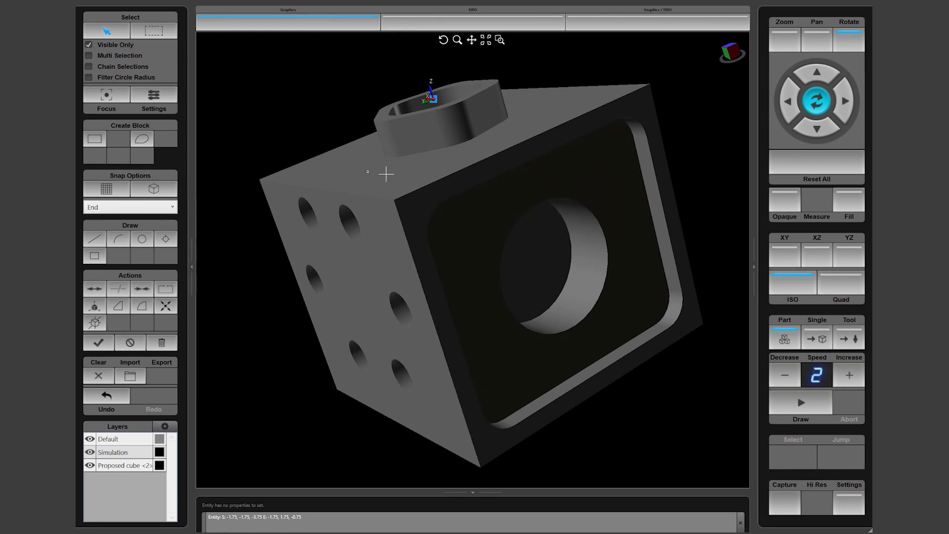
left_click(147, 144)
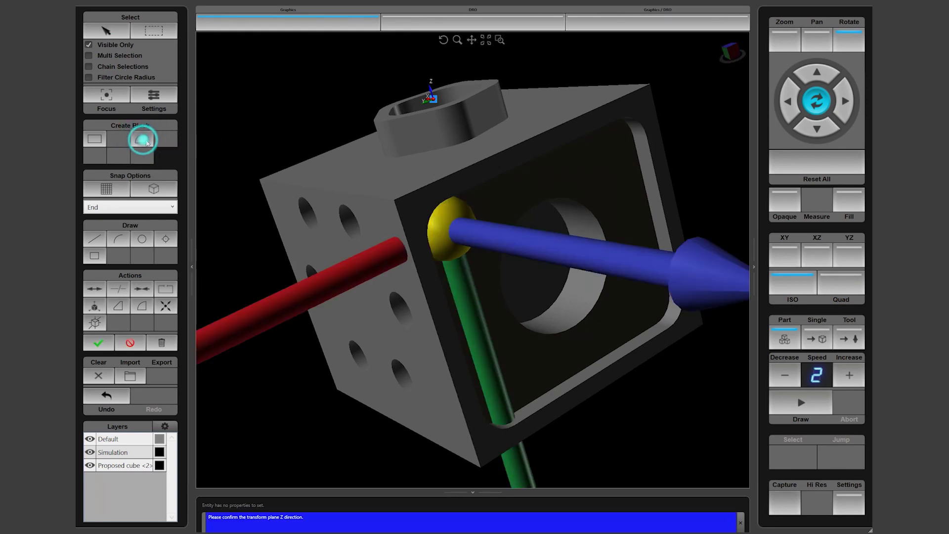
left_click(100, 344)
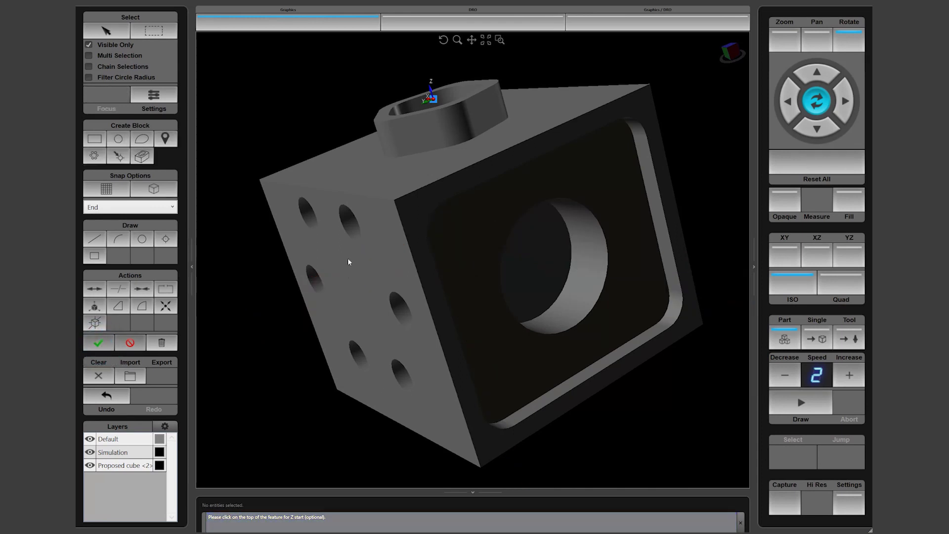
left_click(417, 212)
left_click(98, 343)
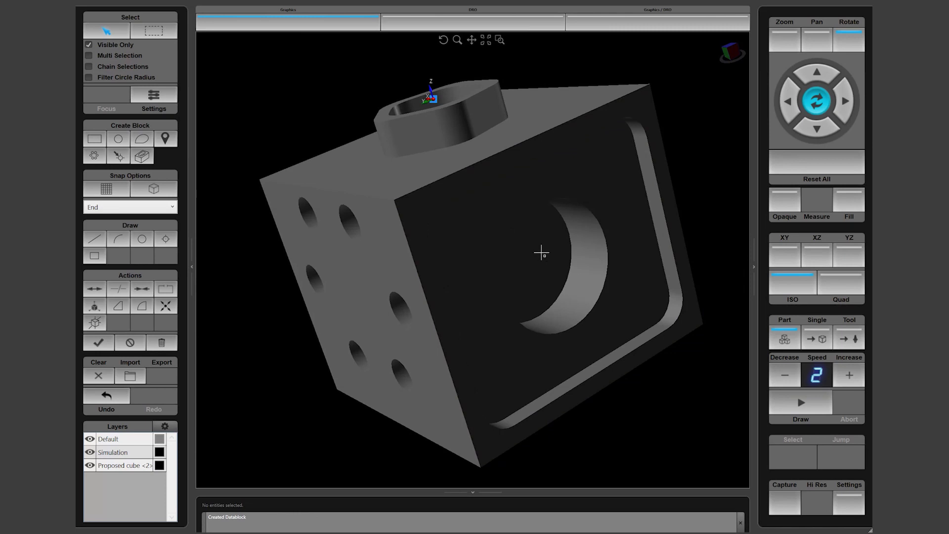
- Make the circular bore edge a Pocket Boundary contour block 16, with Z start on the pocket floor
left_click(548, 268)
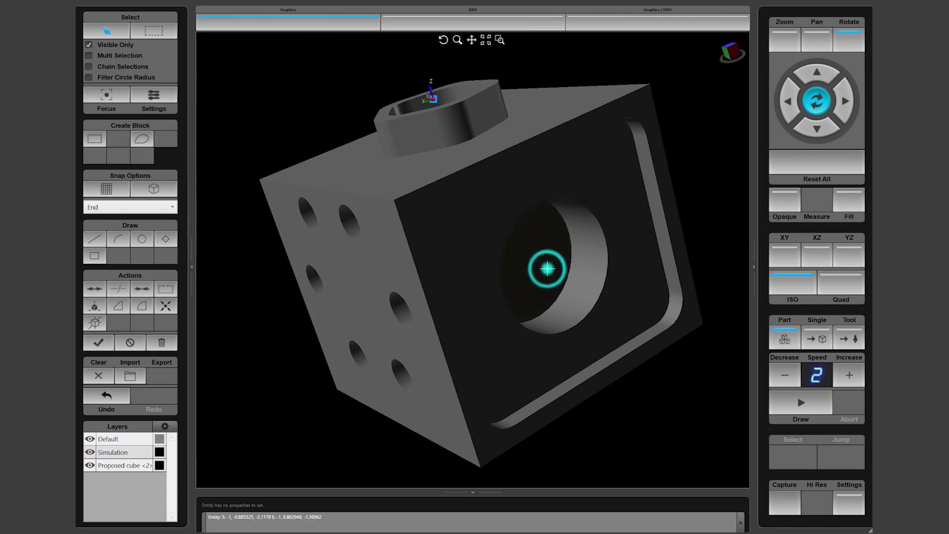
left_click(146, 144)
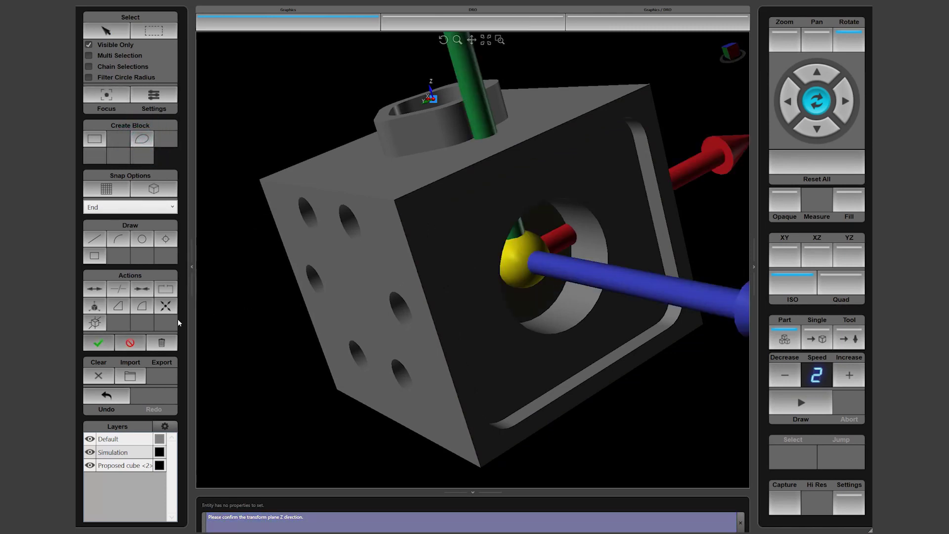
left_click(99, 343)
left_click(482, 240)
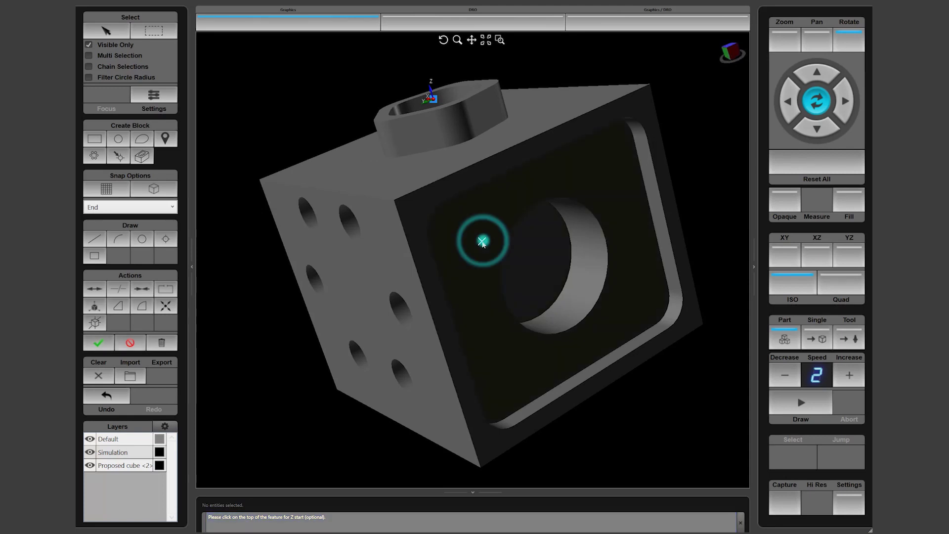
left_click(105, 345)
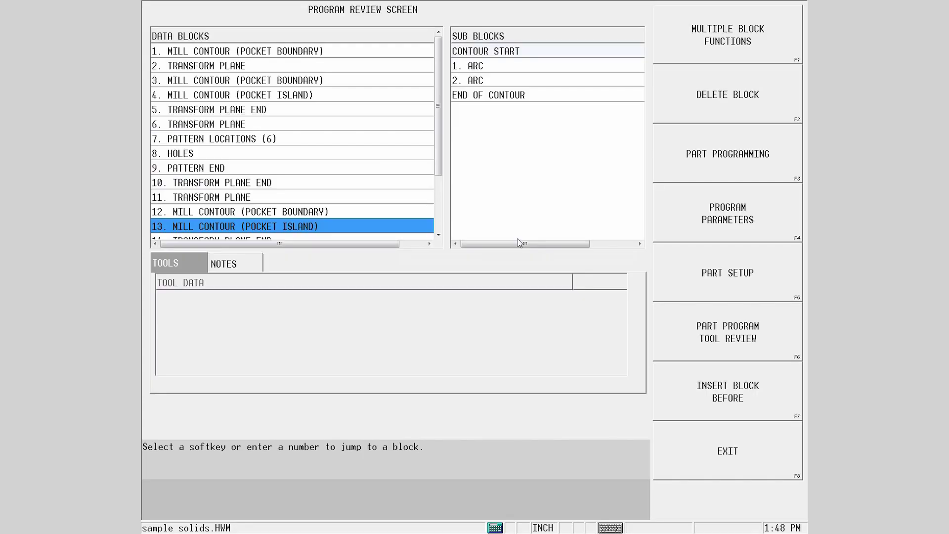
key("Down")
key("Down")
key("Down")
key("Down")
key("Down")
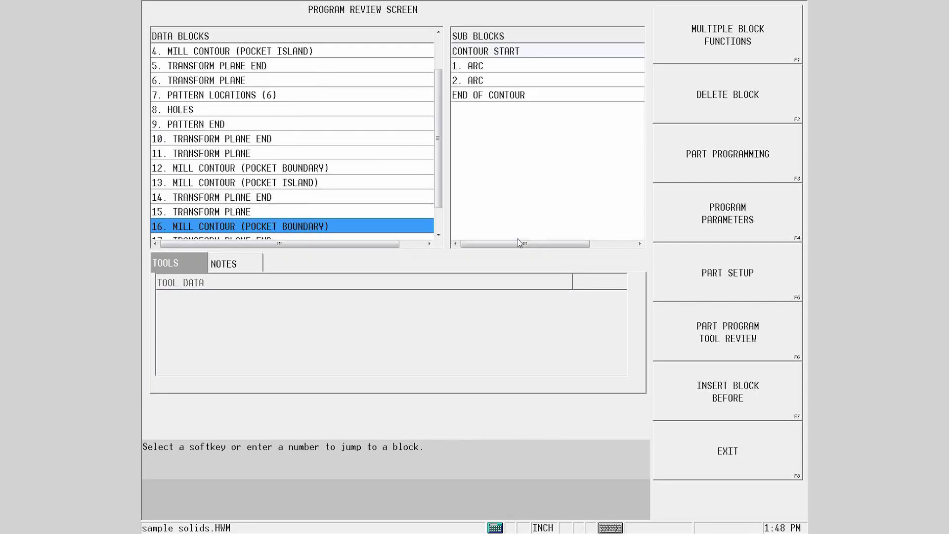
- Delete block 13, MILL CONTOUR (POCKET ISLAND), then step through the renumbered blocks
key("Tab")
key("Tab")
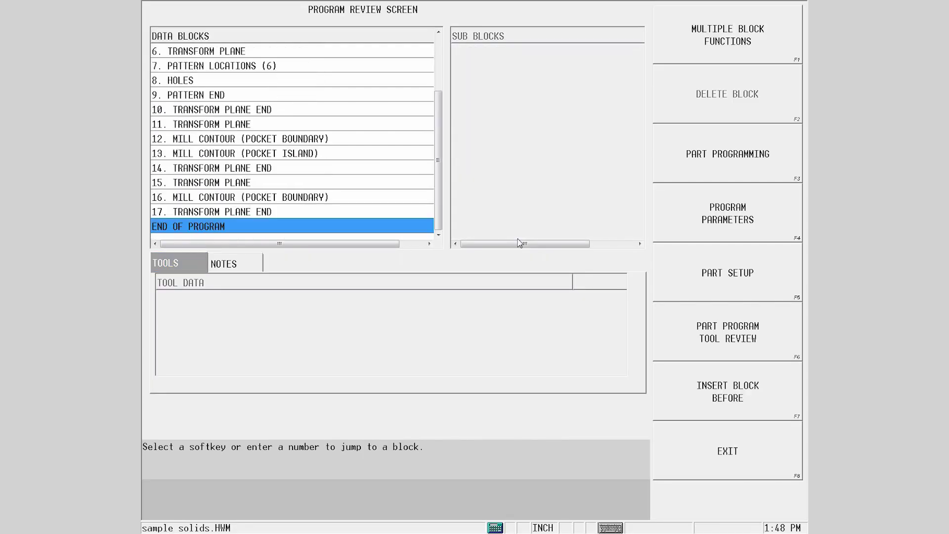
key("Up")
key("Up")
key("Up")
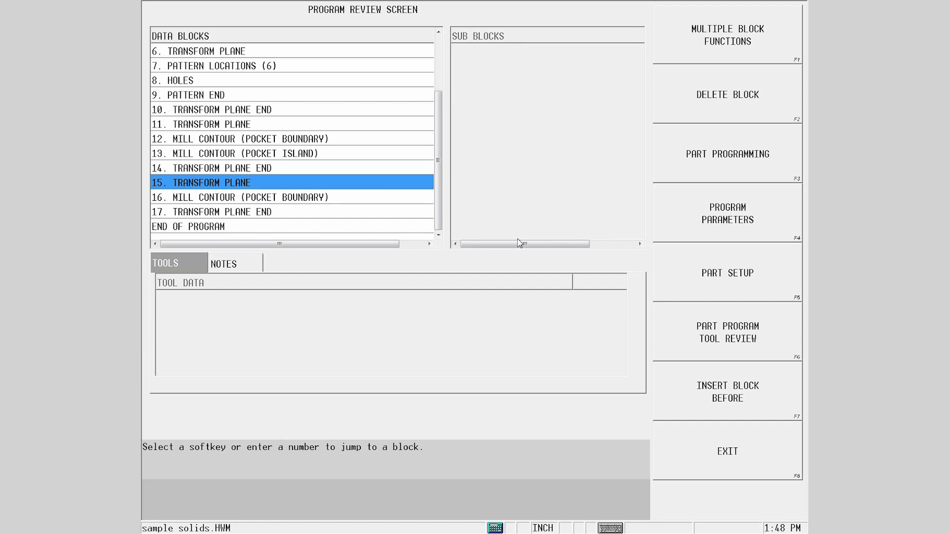
key("Up")
key("Up")
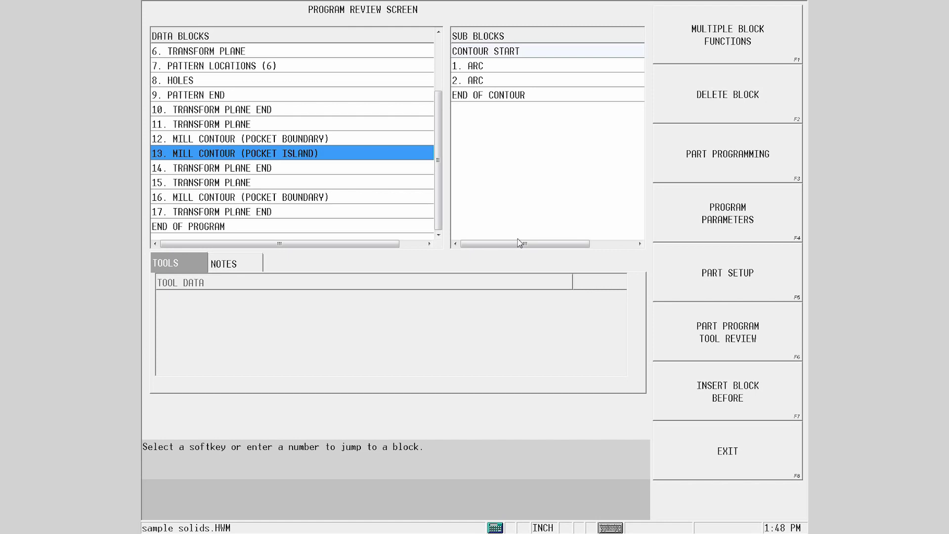
left_click(763, 108)
left_click(511, 245)
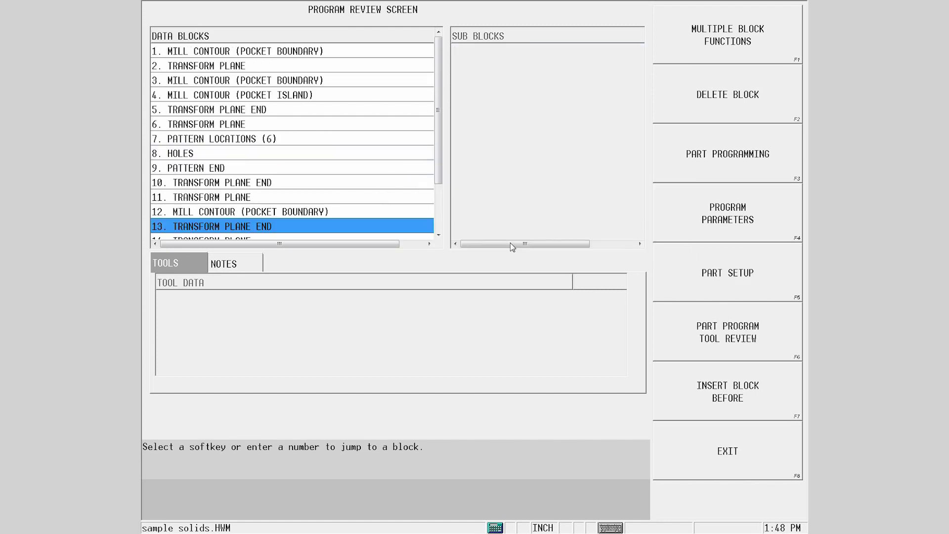
key("Down")
key("Down")
key("Down")
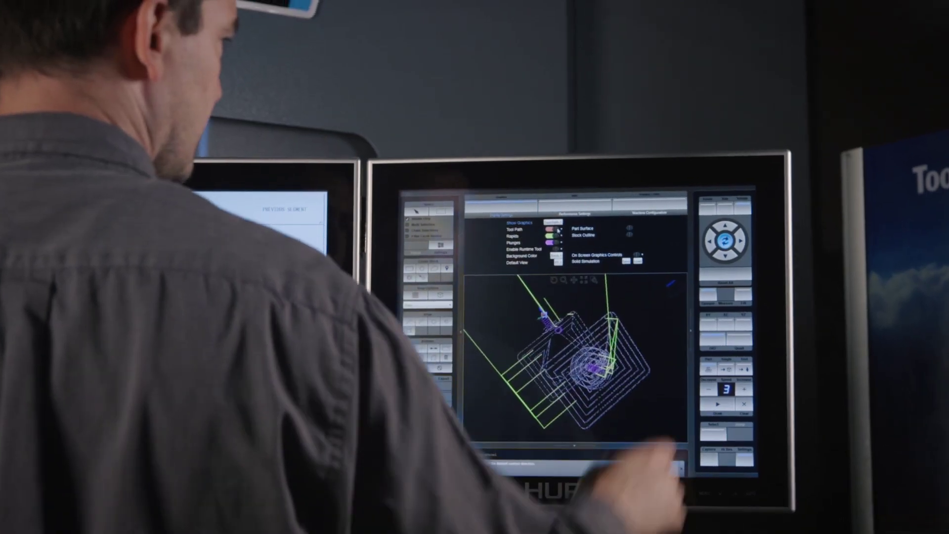
- Enlarge the toolpath view to fill the window and rotate it to a new angle
left_click(732, 206)
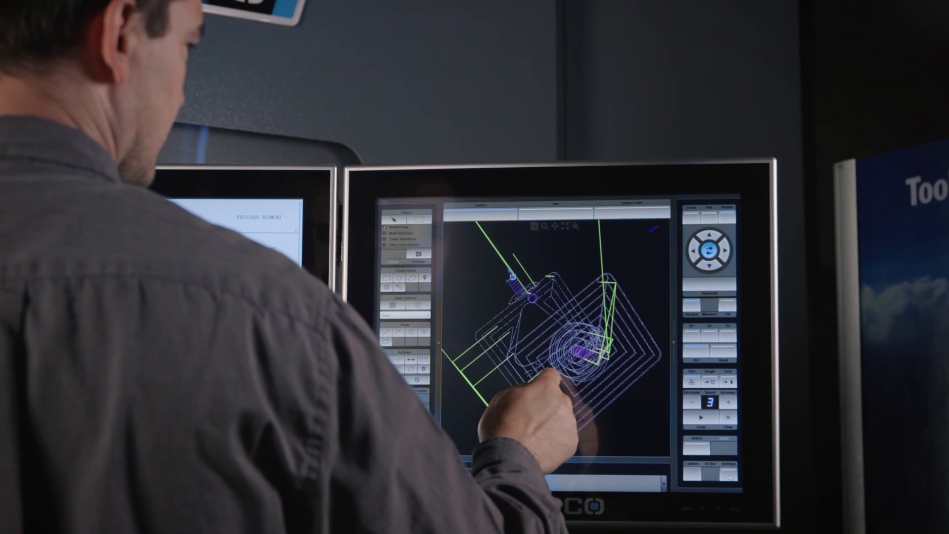
left_click_drag(548, 373, 563, 329)
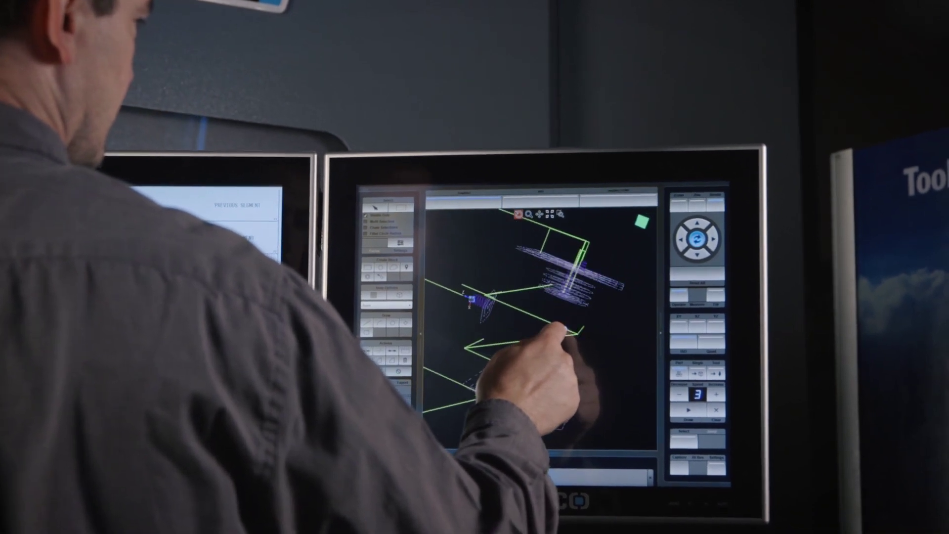